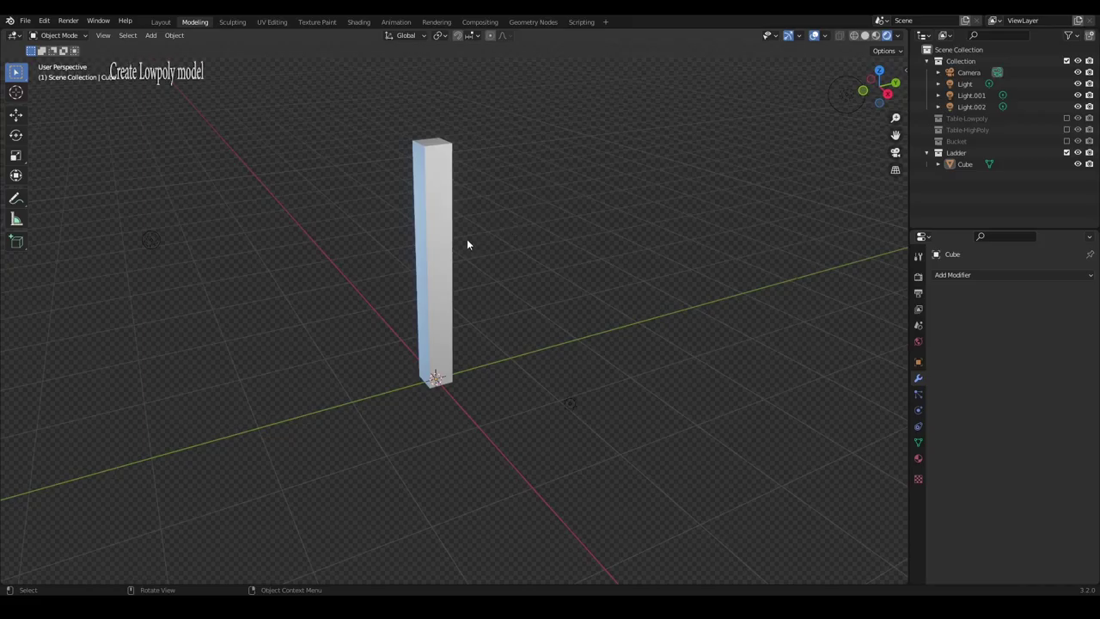
In Edit Mode, scale the post's top face slightly wider in X and Y only
{"action": "key", "text": "Tab"}
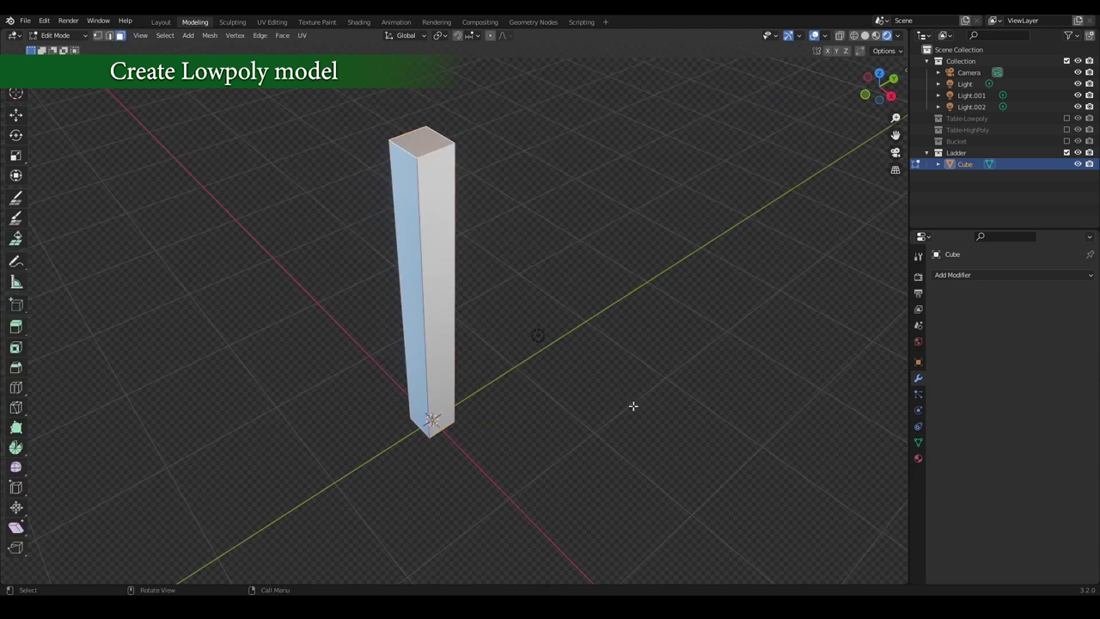
{"action": "key", "text": "s"}
{"action": "key", "text": "shift+z"}
{"action": "left_click", "coordinate": [575, 417]}
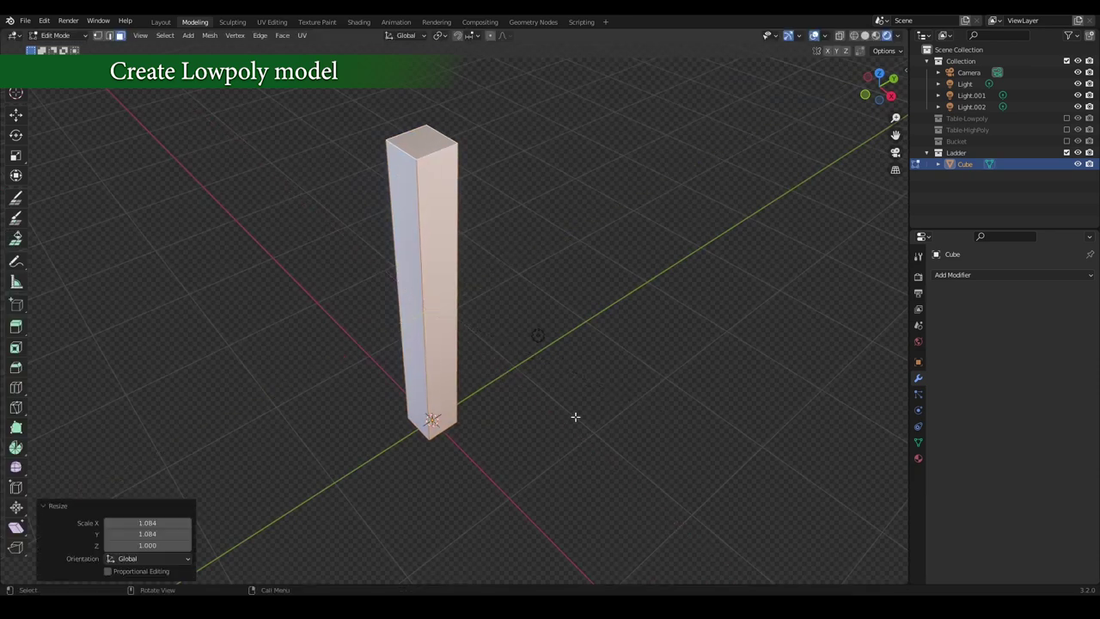
Bevel the post's edges with a two-segment rounded bevel
{"action": "key", "text": "2"}
{"action": "key", "text": "ctrl+b"}
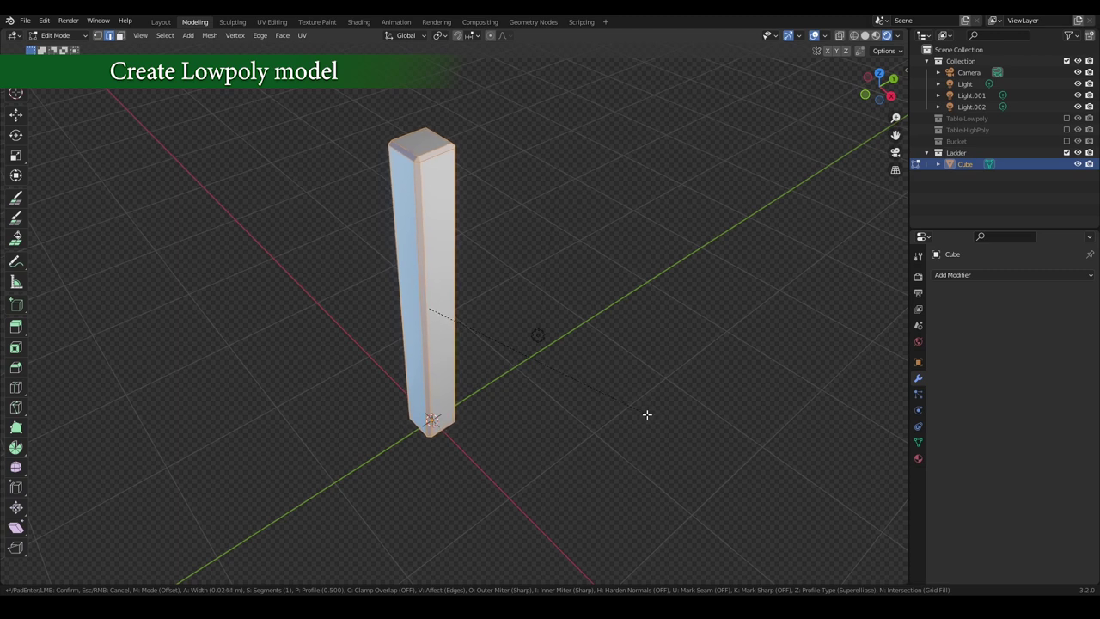
{"action": "scroll", "coordinate": [647, 415], "scroll_direction": "up", "scroll_amount": 1}
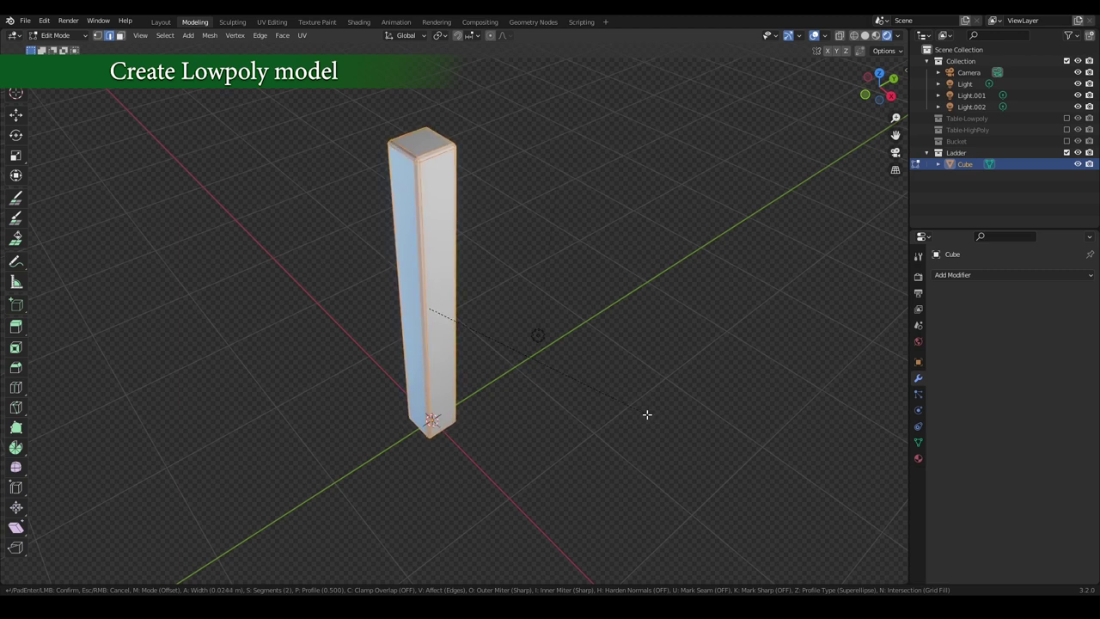
{"action": "left_click", "coordinate": [647, 414]}
Duplicate the post geometry in place and rotate it 90° around Y into a horizontal bar
{"action": "key", "text": "KP_1"}
{"action": "key", "text": "shift+d"}
{"action": "right_click", "coordinate": [673, 391]}
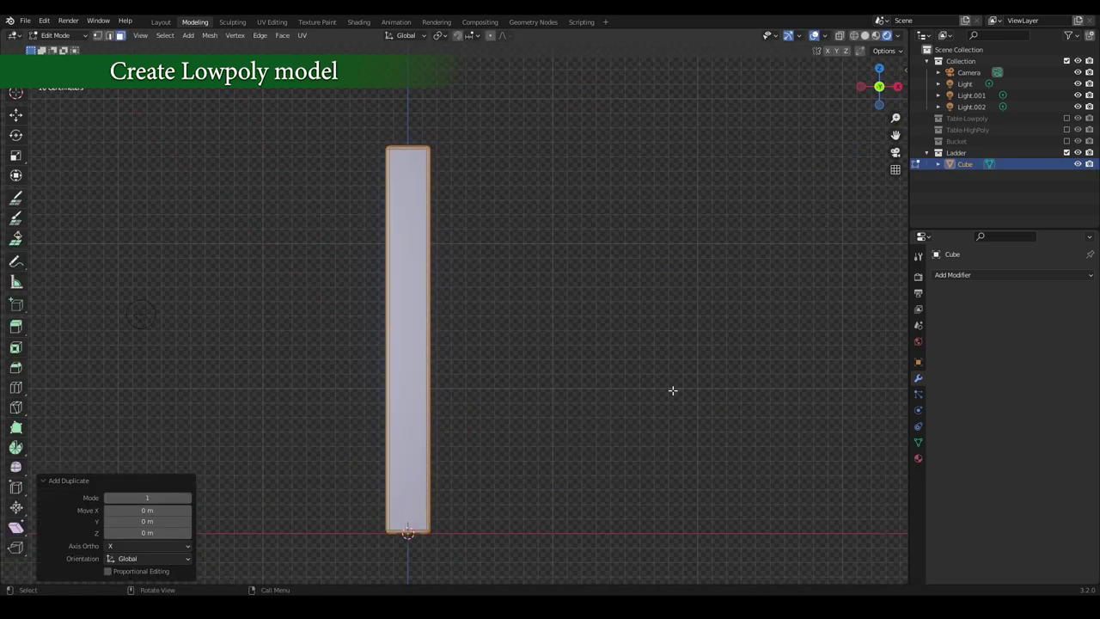
{"action": "middle_click_drag", "start_coordinate": [673, 390], "coordinate": [611, 400]}
{"action": "key", "text": "r"}
{"action": "key", "text": "y"}
{"action": "key", "text": "9"}
{"action": "key", "text": "0"}
{"action": "key", "text": "Return"}
{"action": "middle_click_drag", "start_coordinate": [543, 386], "coordinate": [593, 427]}
Separate the bar as Cube.003 and shorten its right end along X
{"action": "key", "text": "p"}
{"action": "key", "text": "s"}
{"action": "key", "text": "Tab"}
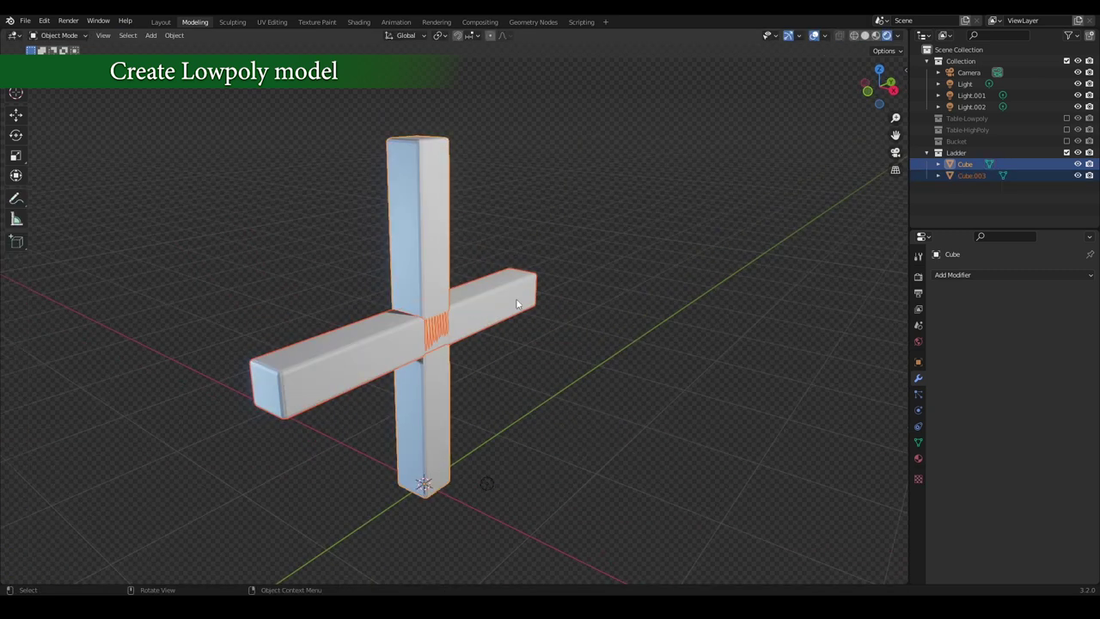
{"action": "left_click", "coordinate": [517, 303]}
{"action": "key", "text": "Tab"}
{"action": "key", "text": "KP_3"}
{"action": "key", "text": "a"}
{"action": "left_click_drag", "start_coordinate": [474, 266], "coordinate": [404, 404]}
{"action": "key", "text": "g"}
{"action": "key", "text": "x"}
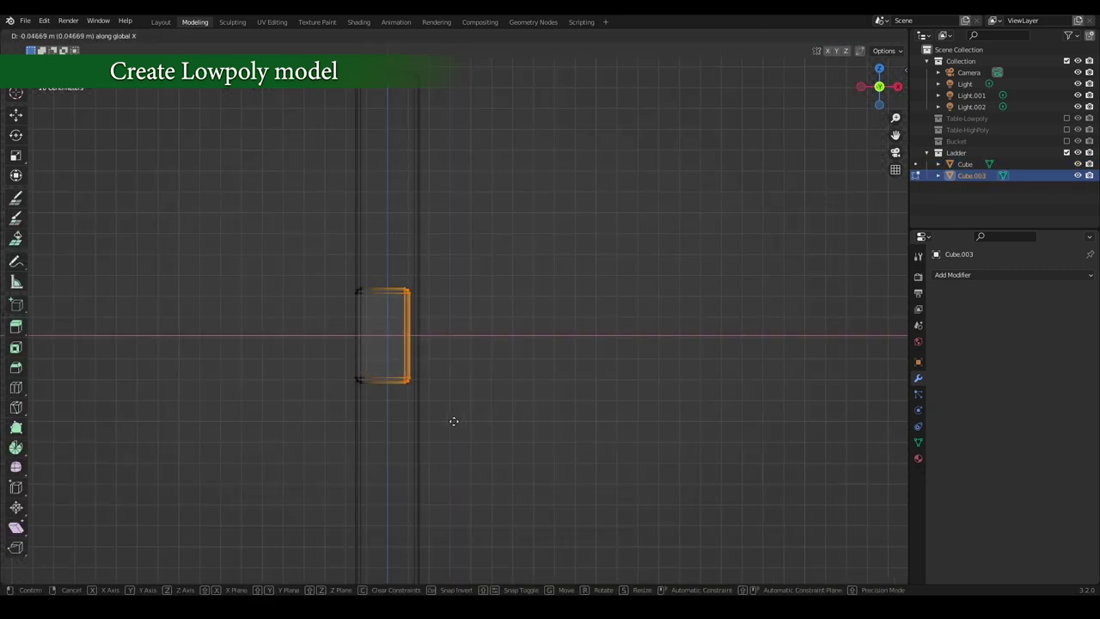
{"action": "left_click", "coordinate": [454, 421]}
Shorten the bar's left end along X and place the bar beside the post
{"action": "left_click_drag", "start_coordinate": [338, 270], "coordinate": [376, 405]}
{"action": "key", "text": "g"}
{"action": "key", "text": "x"}
{"action": "left_click", "coordinate": [385, 405]}
{"action": "key", "text": "Tab"}
{"action": "key", "text": "KP_1"}
{"action": "key", "text": "g"}
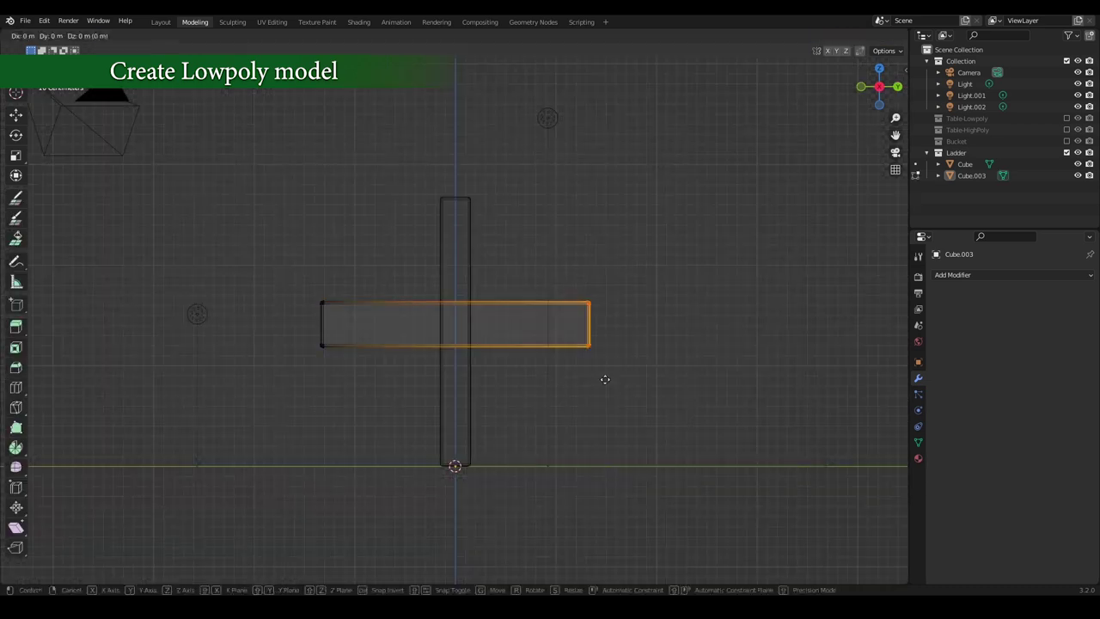
{"action": "left_click", "coordinate": [295, 364]}
Reposition the bar next to the post, constrained to one axis
{"action": "key", "text": "Tab"}
{"action": "left_click", "coordinate": [353, 318]}
{"action": "key", "text": "g"}
{"action": "left_click", "coordinate": [506, 266]}
{"action": "key", "text": "alt+z"}
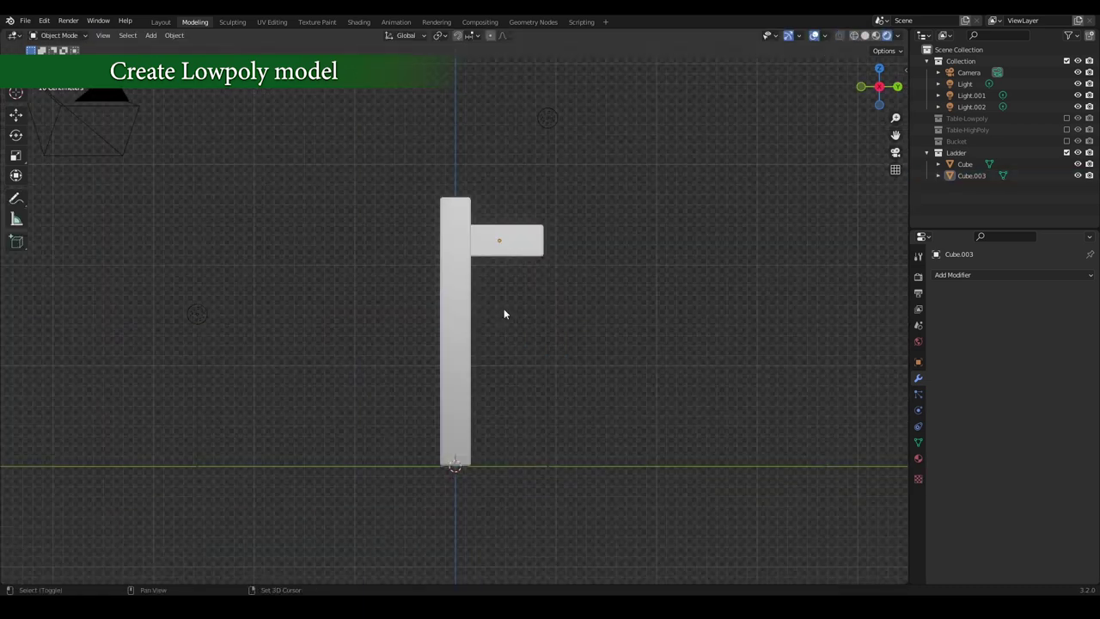
Move the bar's end face along X so it fits against the post
{"action": "key", "text": "Tab"}
{"action": "middle_click_drag", "start_coordinate": [504, 314], "coordinate": [480, 405]}
{"action": "key", "text": "3"}
{"action": "key", "text": "KP_3"}
{"action": "key", "text": "alt+z"}
{"action": "key", "text": "g"}
{"action": "key", "text": "x"}
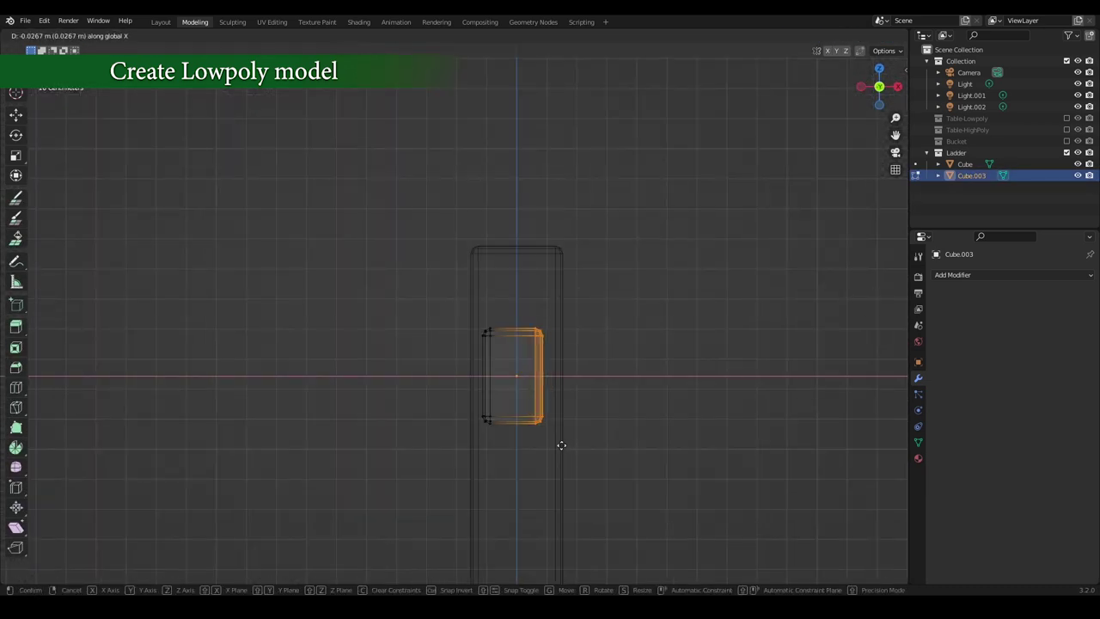
{"action": "left_click", "coordinate": [501, 442]}
{"action": "key", "text": "Tab"}
Check the rung's fit from the top, front and side views
{"action": "key", "text": "Tab"}
{"action": "key", "text": "Tab"}
{"action": "key", "text": "alt+z"}
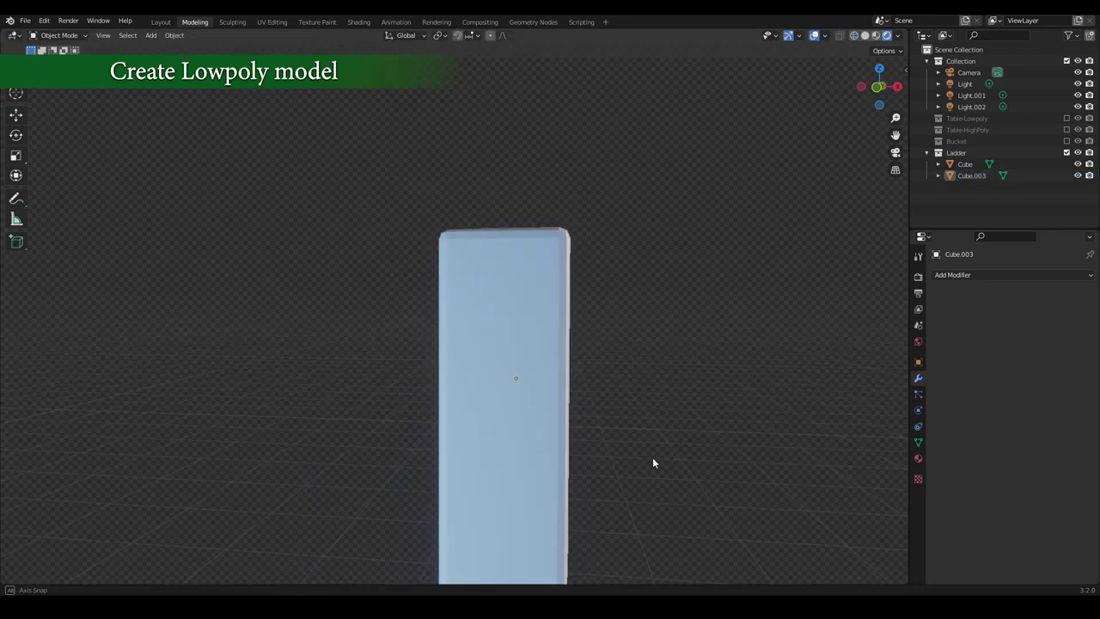
{"action": "key", "text": "Tab"}
{"action": "middle_click_drag", "start_coordinate": [652, 462], "coordinate": [558, 404]}
{"action": "key", "text": "KP_7"}
{"action": "key", "text": "Tab"}
{"action": "key", "text": "KP_1"}
{"action": "middle_click_drag", "start_coordinate": [498, 441], "coordinate": [489, 391]}
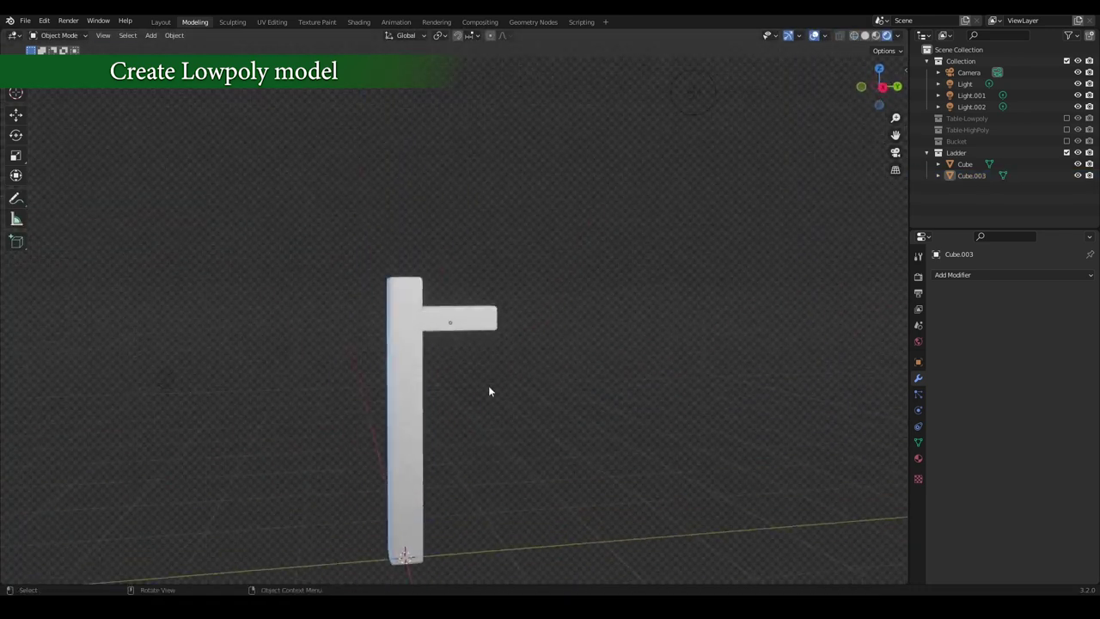
{"action": "key", "text": "KP_3"}
Duplicate the rung vertically and repeat the copy to make four rungs
{"action": "key", "text": "Tab"}
{"action": "key", "text": "KP_1"}
{"action": "key", "text": "shift+d"}
{"action": "left_click", "coordinate": [498, 297]}
{"action": "key", "text": "shift+r"}
{"action": "key", "text": "shift+r"}
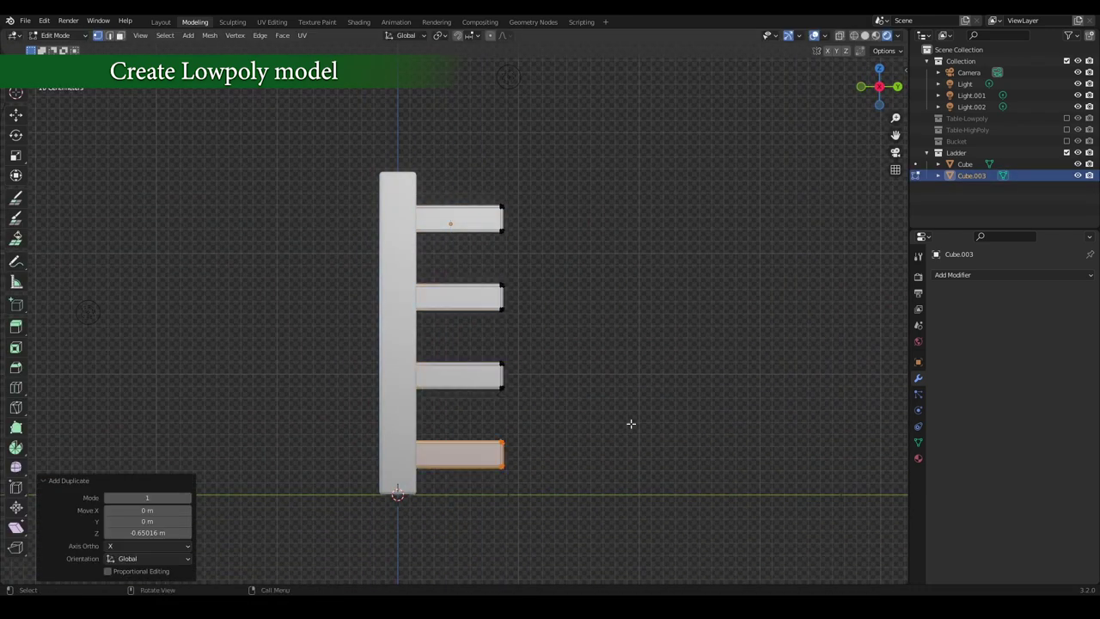
{"action": "middle_click_drag", "start_coordinate": [631, 423], "coordinate": [550, 361]}
Move the rungs vertically to their height on the post and select the post
{"action": "key", "text": "Tab"}
{"action": "key", "text": "alt+z"}
{"action": "key", "text": "KP_1"}
{"action": "left_click", "coordinate": [504, 217]}
{"action": "key", "text": "g"}
{"action": "key", "text": "z"}
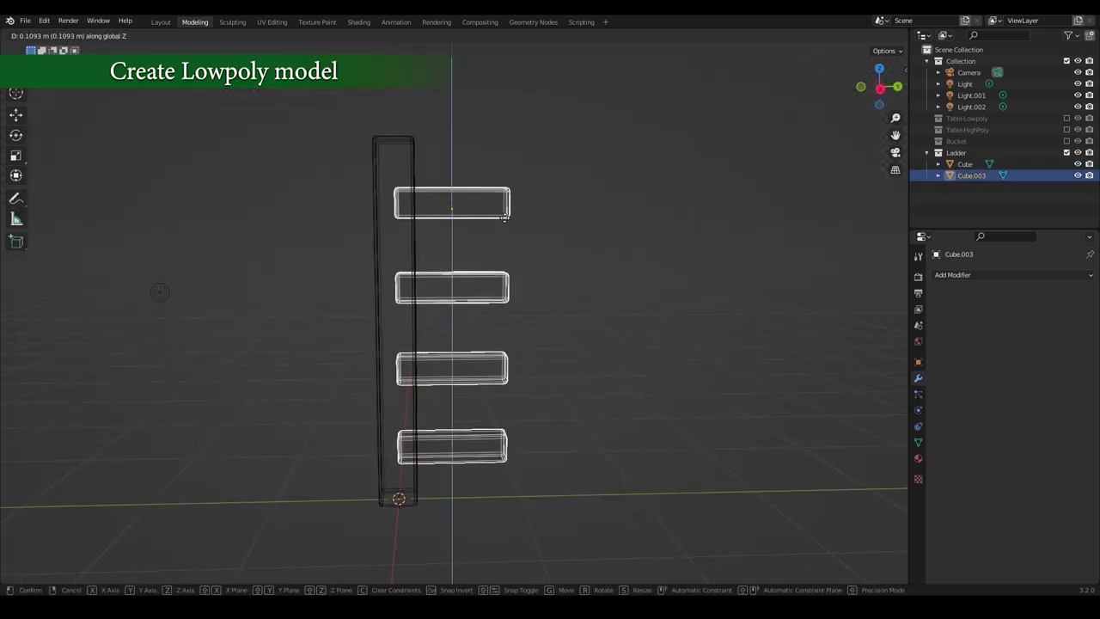
{"action": "left_click", "coordinate": [505, 217]}
{"action": "key", "text": "alt+z"}
{"action": "middle_click_drag", "start_coordinate": [505, 216], "coordinate": [393, 273]}
{"action": "left_click", "coordinate": [393, 273]}
{"action": "key", "text": "Tab"}
Duplicate the post along Y to the rungs' far end as the second post
{"action": "key", "text": "l"}
{"action": "key", "text": "shift+d"}
{"action": "key", "text": "y"}
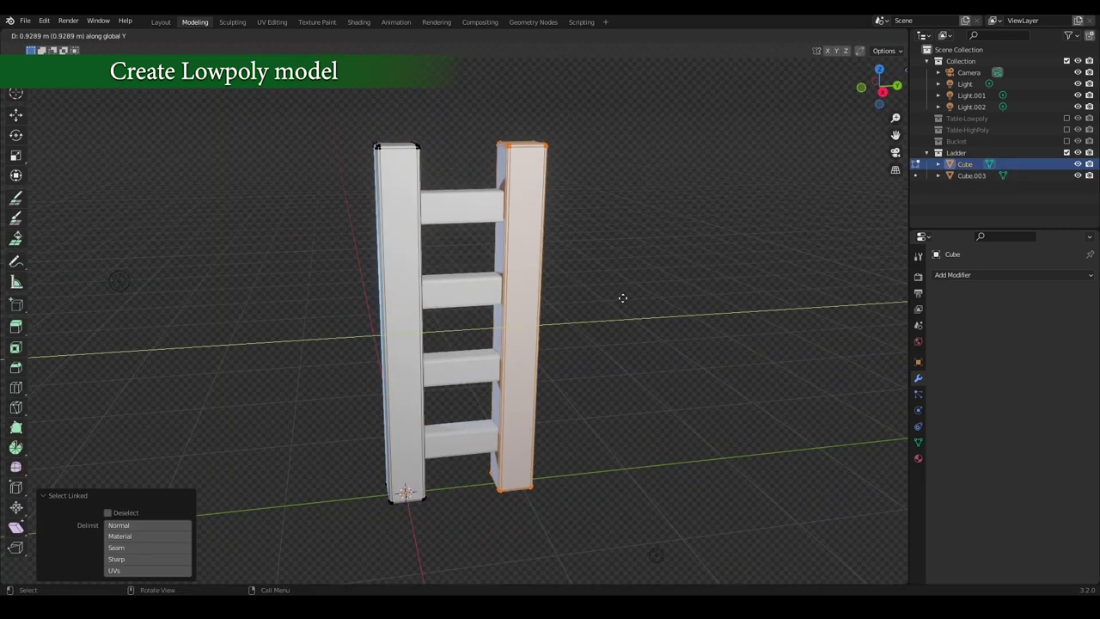
{"action": "left_click", "coordinate": [622, 299]}
{"action": "middle_click_drag", "start_coordinate": [622, 298], "coordinate": [633, 365]}
Scale the second post slightly thinner while keeping its height
{"action": "key", "text": "s"}
{"action": "key", "text": "shift+z"}
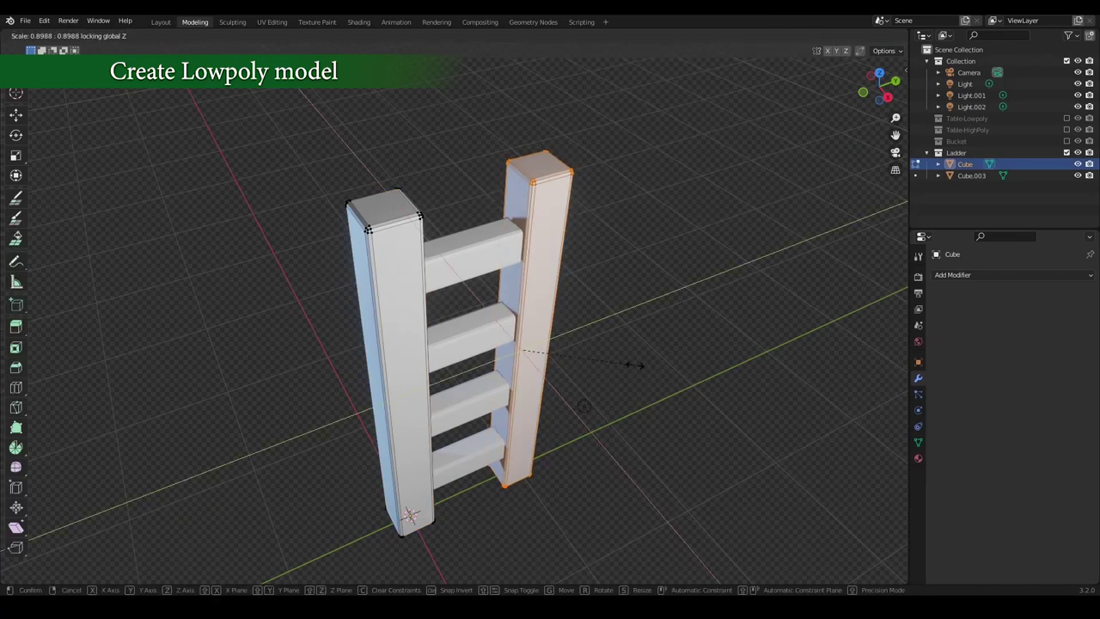
{"action": "key", "text": "Return"}
{"action": "key", "text": "KP_1"}
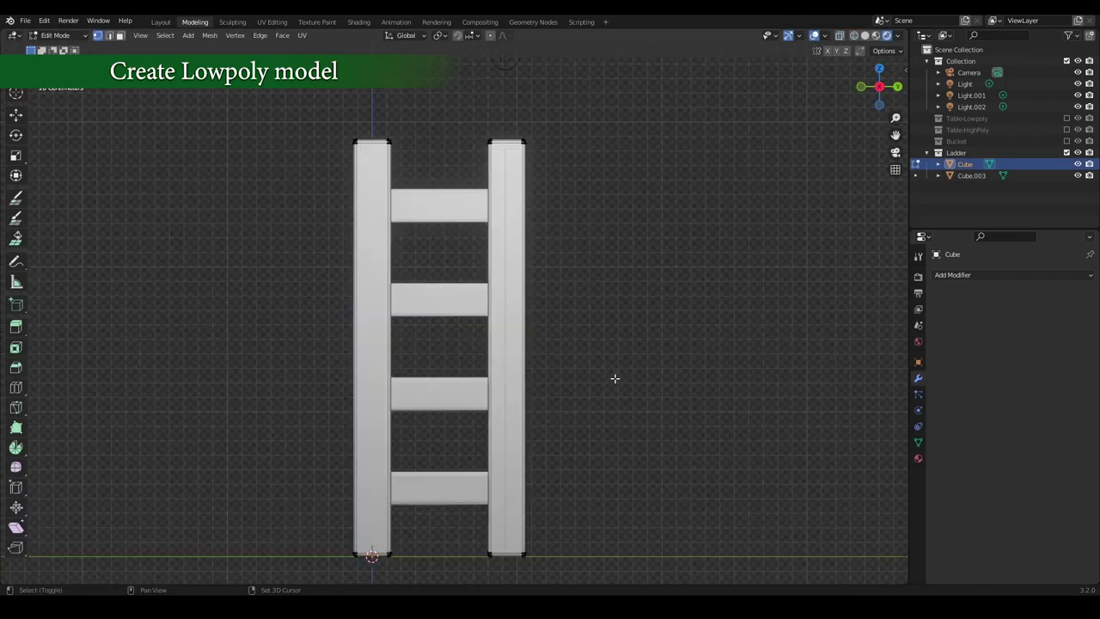
{"action": "key", "text": "Tab"}
{"action": "mouse_move", "coordinate": [613, 379]}
{"action": "middle_mouse_down"}
{"action": "mouse_move", "coordinate": [547, 306]}
{"action": "mouse_move", "coordinate": [543, 339]}
{"action": "middle_mouse_up"}
Inspect the finished ladder from a more frontal view
{"action": "left_click", "coordinate": [471, 207]}
{"action": "left_click", "coordinate": [609, 312]}
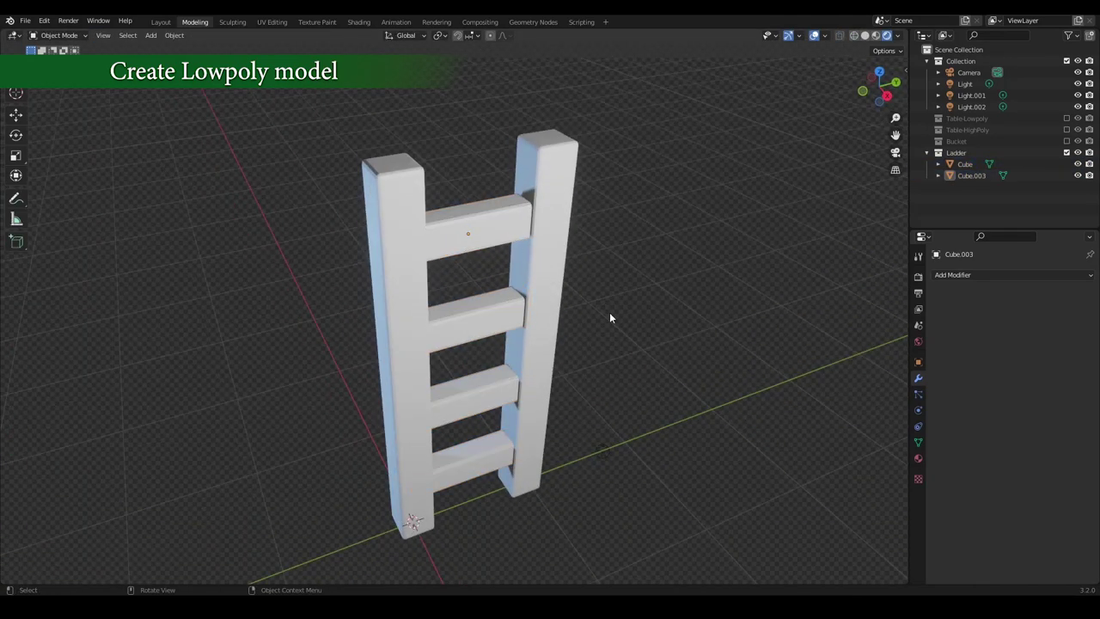
{"action": "middle_click_drag", "start_coordinate": [609, 312], "coordinate": [527, 290]}
{"action": "key", "text": "Tab"}
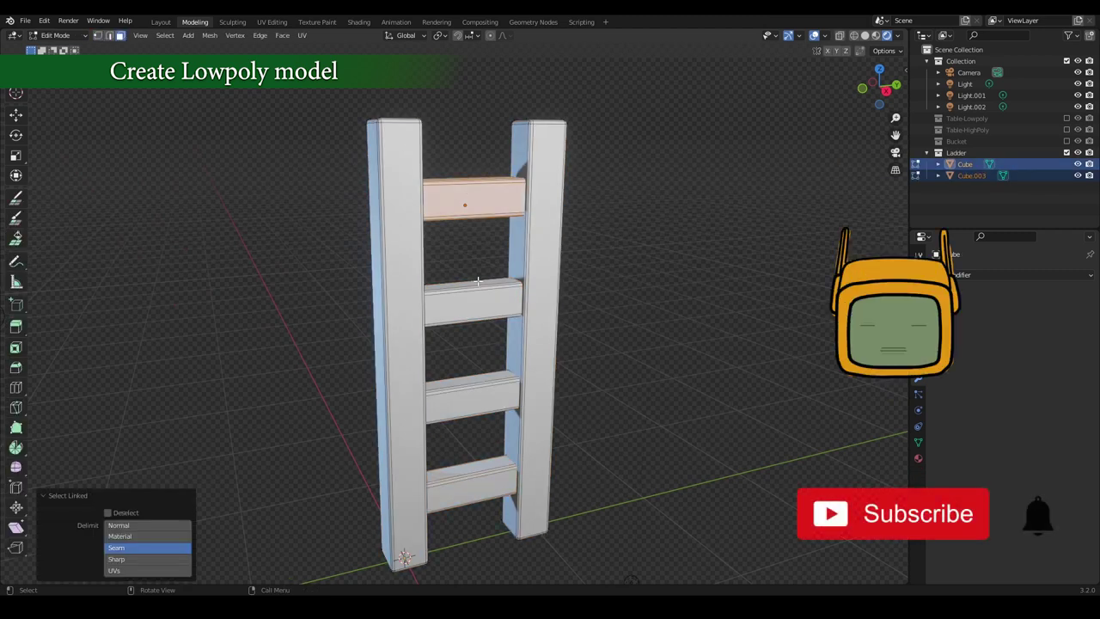
{"action": "key", "text": "Tab"}
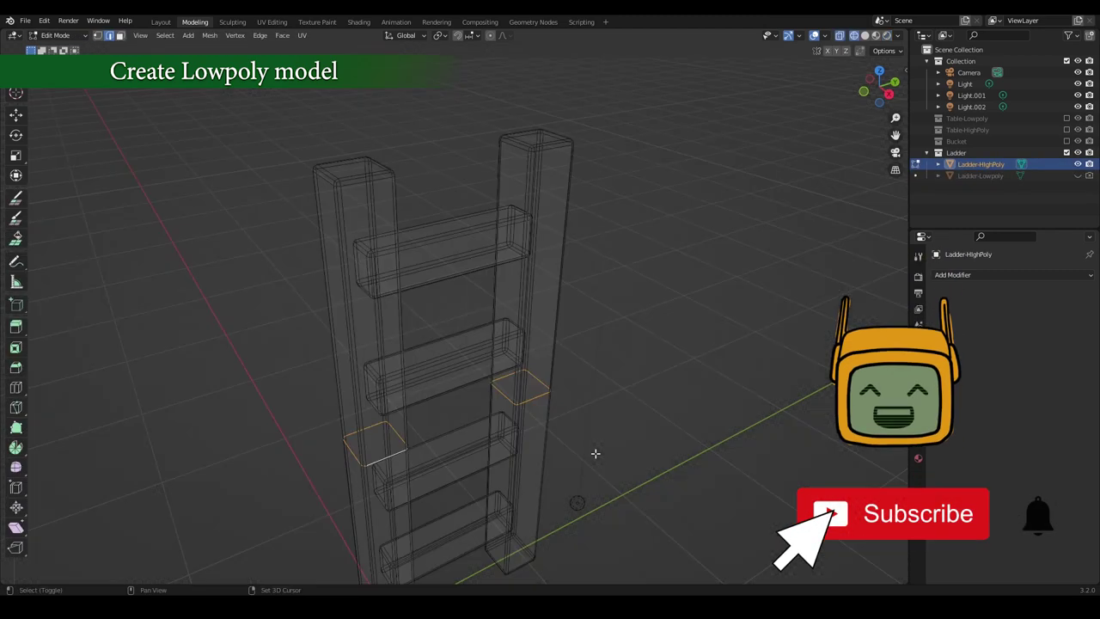
Create cap sections at the post ends by growing and shrinking the end-face selection
{"action": "key", "text": "alt+z"}
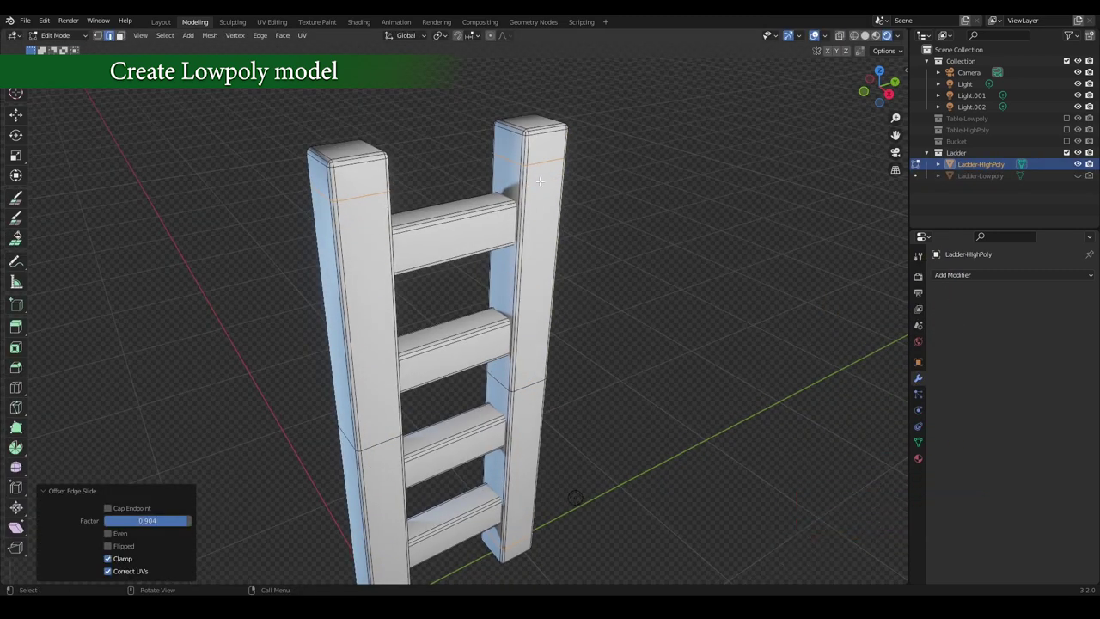
{"action": "scroll", "coordinate": [611, 254], "scroll_direction": "up", "scroll_amount": 2}
{"action": "scroll", "coordinate": [593, 275], "scroll_direction": "down", "scroll_amount": 3}
{"action": "mouse_move", "coordinate": [611, 255]}
{"action": "middle_mouse_down"}
{"action": "mouse_move", "coordinate": [593, 275]}
{"action": "mouse_move", "coordinate": [572, 393]}
{"action": "middle_mouse_up"}
{"action": "key", "text": "g"}
{"action": "key", "text": "g"}
{"action": "left_click", "coordinate": [581, 242]}
{"action": "key", "text": "ctrl+KP_Add"}
{"action": "key", "text": "alt+s"}
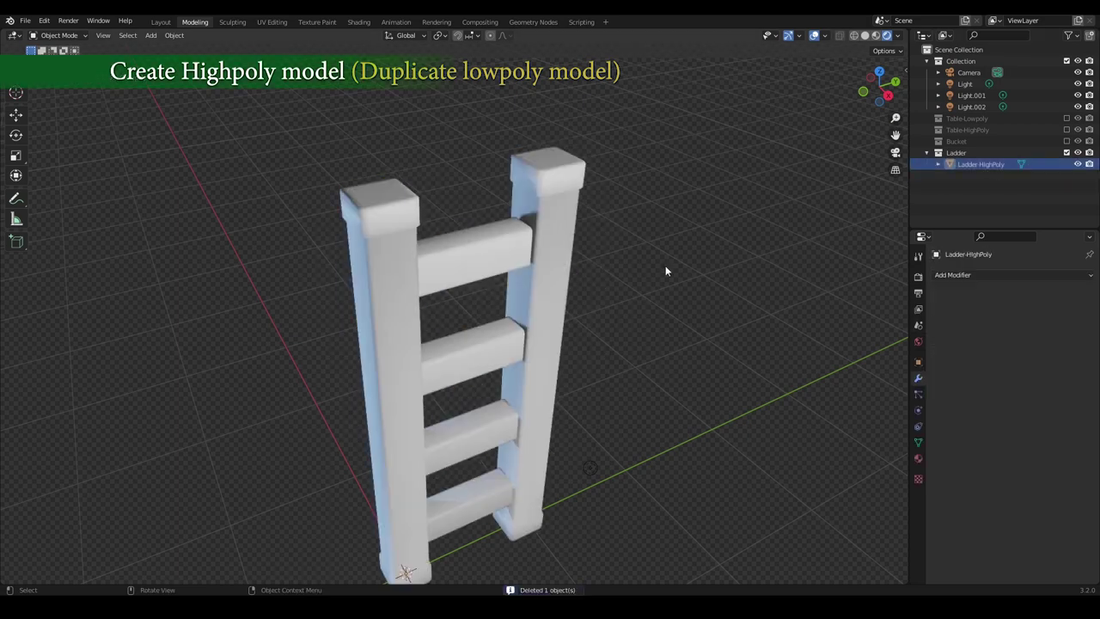
Duplicate the ladder in place as Ladder-LowPoly, hide it, and select Ladder-HighPoly
{"action": "key", "text": "shift+d"}
{"action": "key", "text": "Escape"}
{"action": "key", "text": "F2"}
{"action": "type", "text": "Ladder-LowPoly"}
{"action": "key", "text": "Return"}
{"action": "key", "text": "h"}
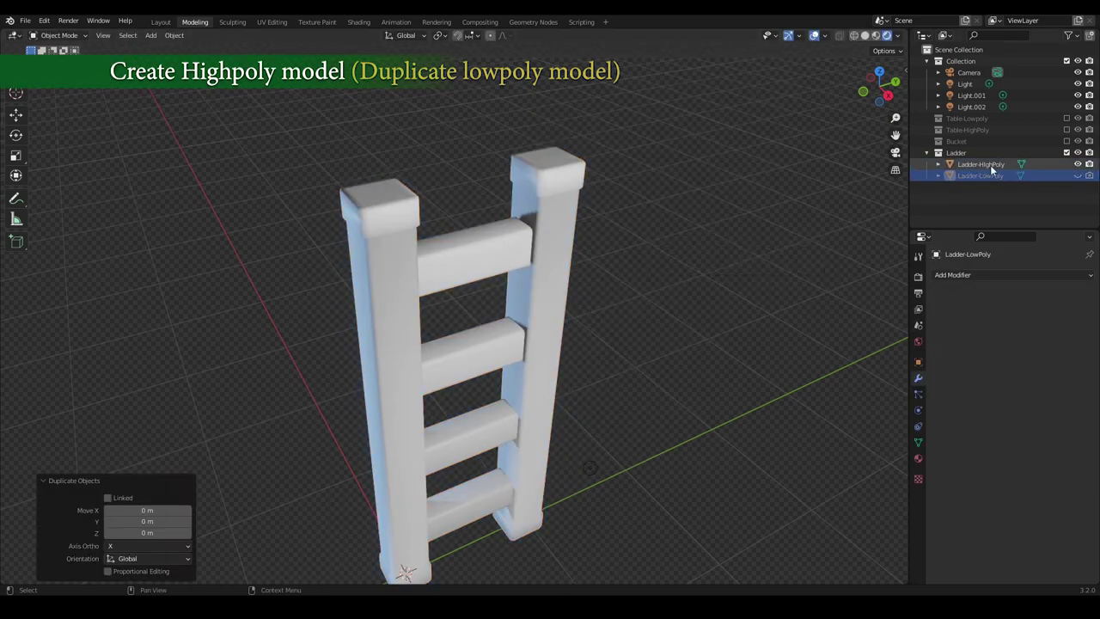
{"action": "left_click", "coordinate": [990, 165]}
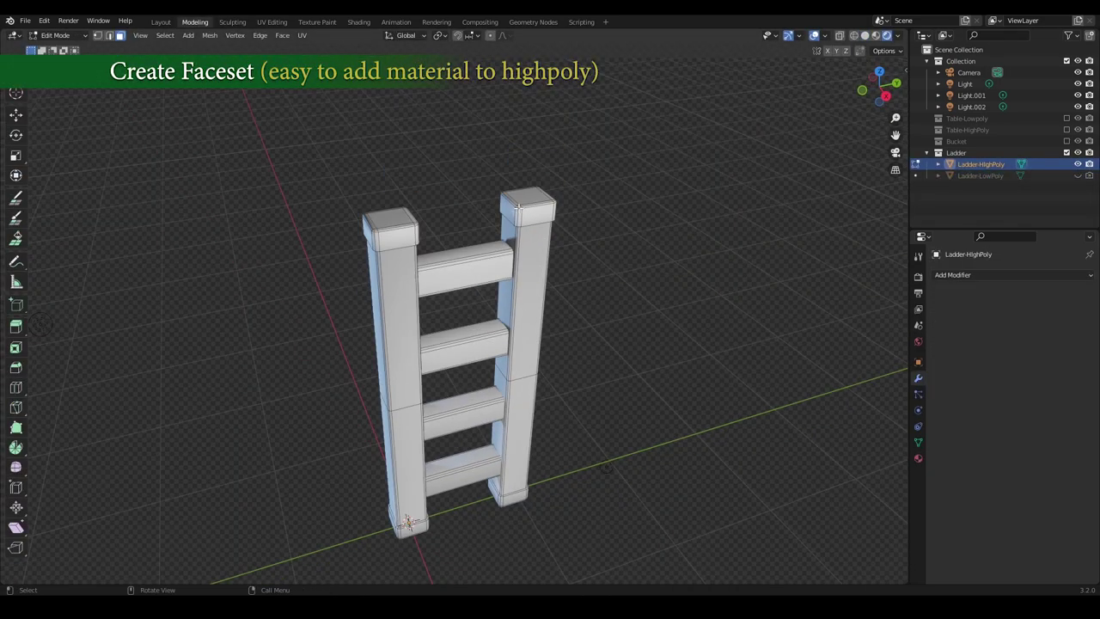
Select and grow the post cap faces, add the linked rungs, then go to Sculpting
{"action": "left_click", "coordinate": [518, 208]}
{"action": "middle_click_drag", "start_coordinate": [519, 208], "coordinate": [516, 275]}
{"action": "key", "text": "ctrl+KP_Add"}
{"action": "scroll", "coordinate": [355, 516], "scroll_direction": "up", "scroll_amount": 5}
{"action": "middle_click_drag", "start_coordinate": [356, 516], "coordinate": [508, 428], "text": "shift"}
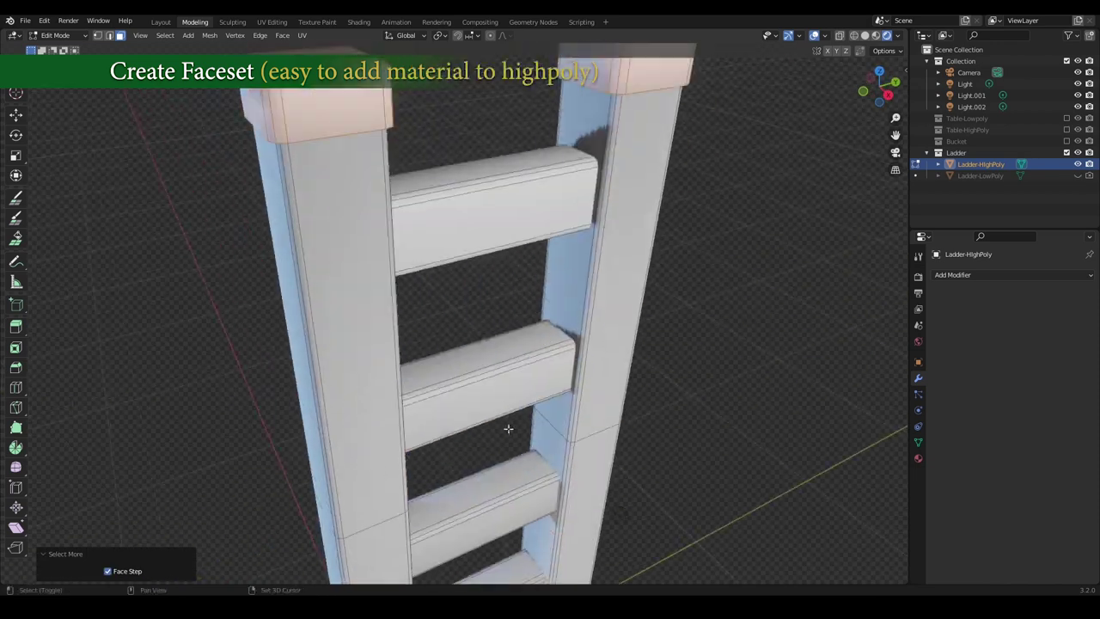
{"action": "scroll", "coordinate": [508, 428], "scroll_direction": "down", "scroll_amount": 3}
{"action": "key", "text": "ctrl+l"}
{"action": "scroll", "coordinate": [462, 381], "scroll_direction": "down", "scroll_amount": 2}
{"action": "middle_click_drag", "start_coordinate": [462, 381], "coordinate": [463, 347]}
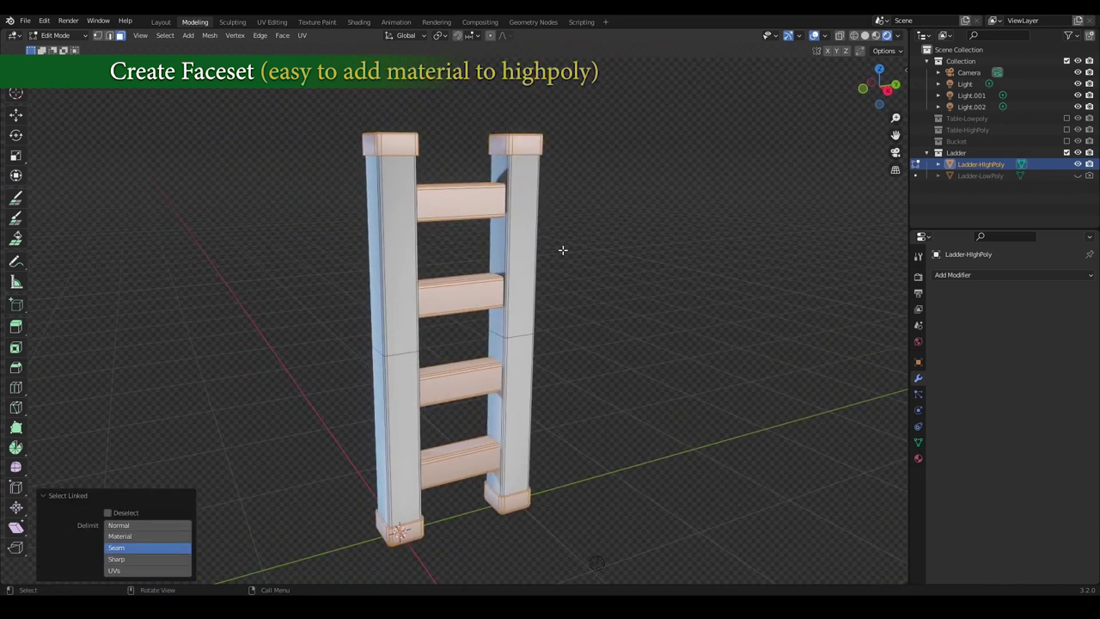
{"action": "key", "text": "Tab"}
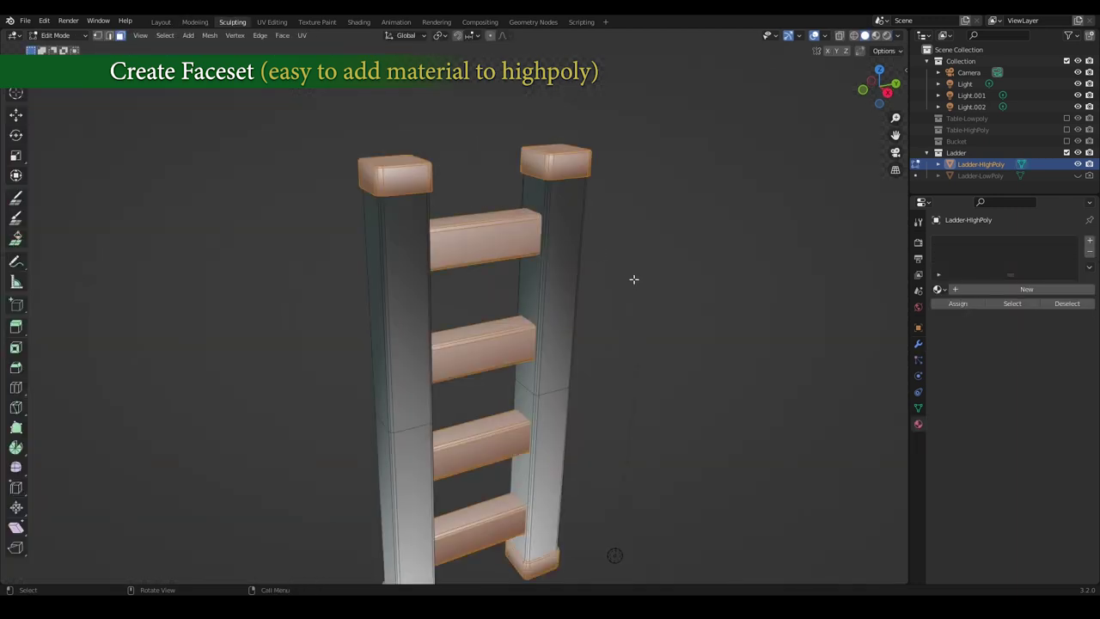
Hide the posts, make a face set from the visible rungs and caps, then reveal everything
{"action": "key", "text": "shift+h"}
{"action": "key", "text": "Tab"}
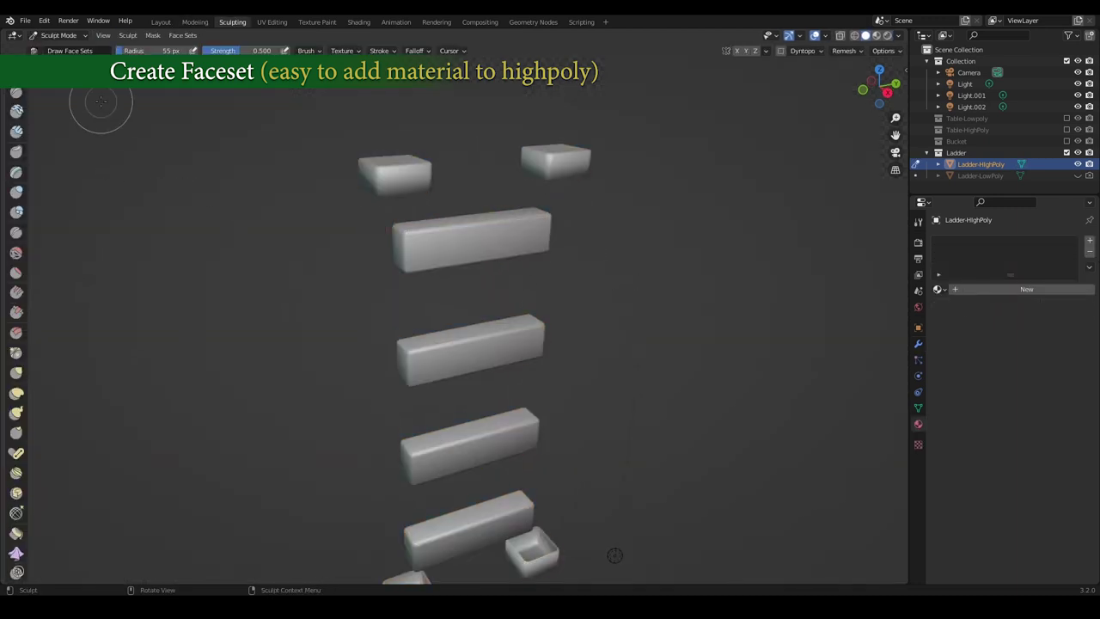
{"action": "left_click_drag", "start_coordinate": [361, 183], "coordinate": [398, 159]}
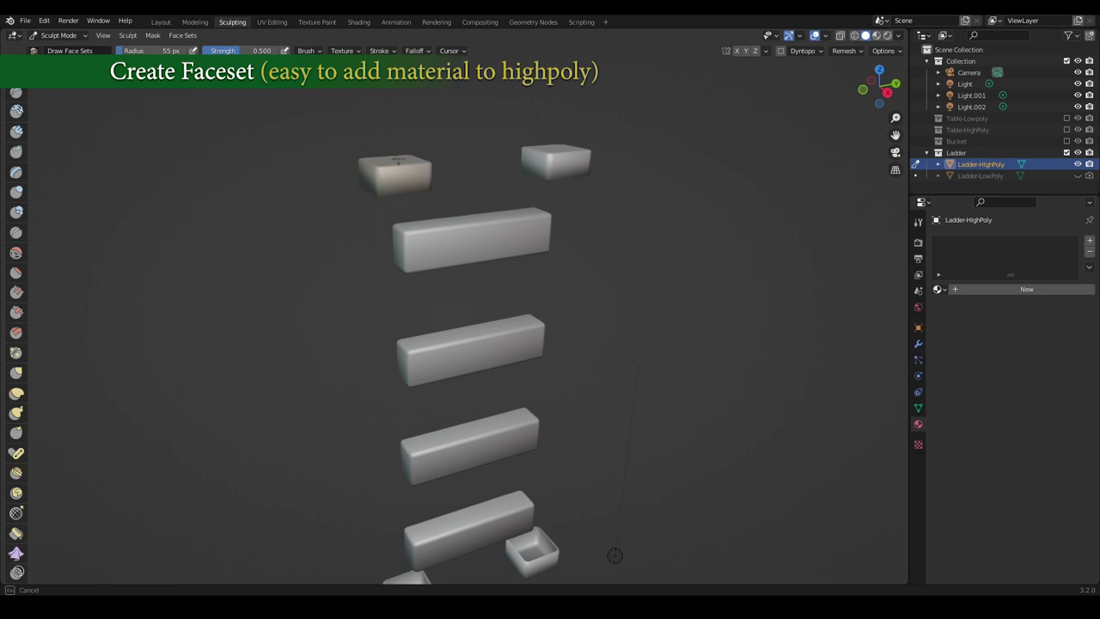
{"action": "key", "text": "ctrl+z"}
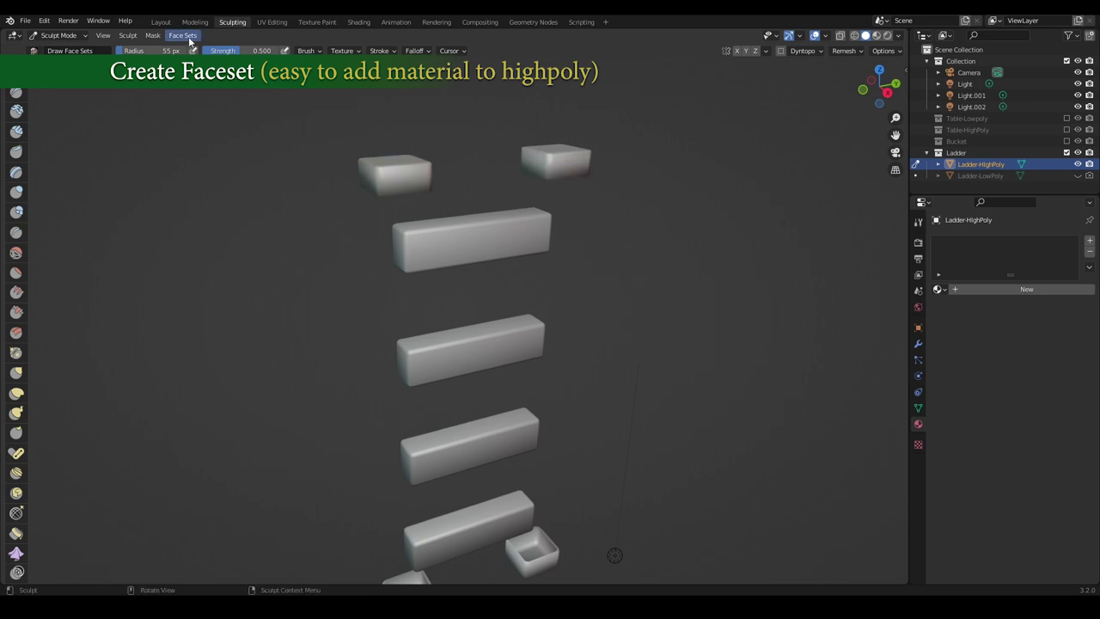
{"action": "left_click", "coordinate": [183, 35]}
{"action": "left_click", "coordinate": [210, 60]}
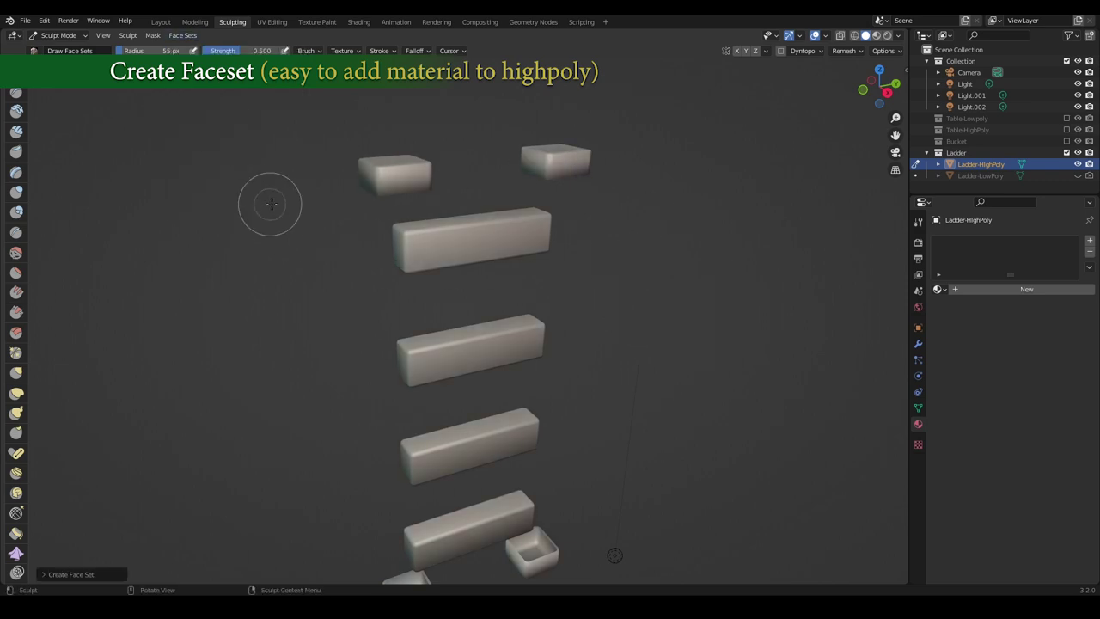
{"action": "key", "text": "Tab"}
{"action": "key", "text": "alt+h"}
{"action": "key", "text": "Tab"}
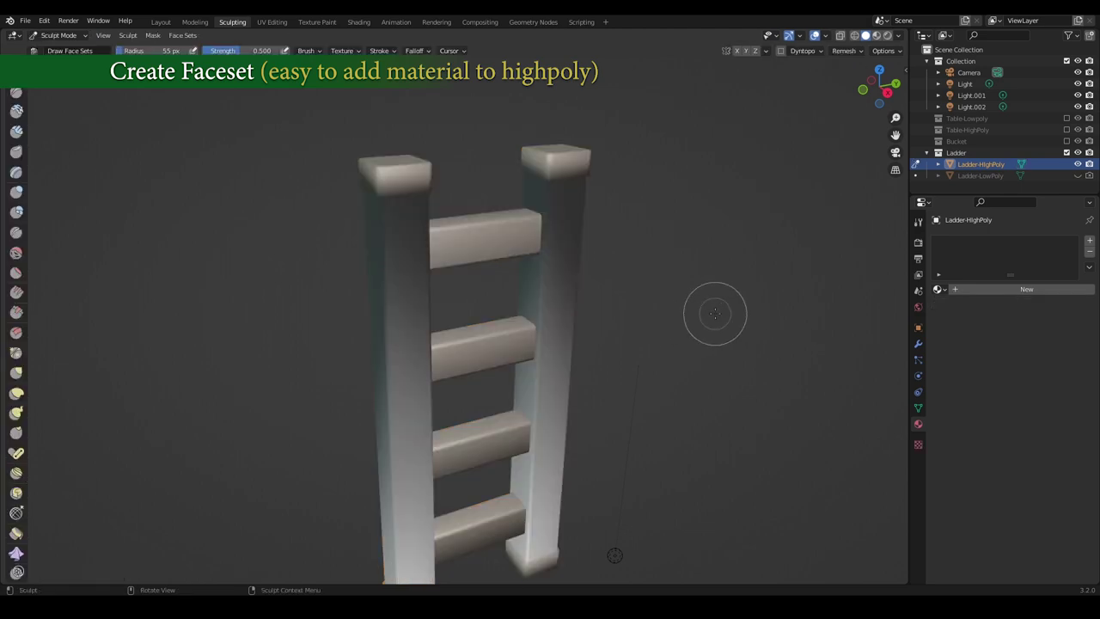
Voxel-remesh Ladder-HighPoly at 0.002 m with face sets preserved
{"action": "key", "text": "h"}
{"action": "key", "text": "alt+h"}
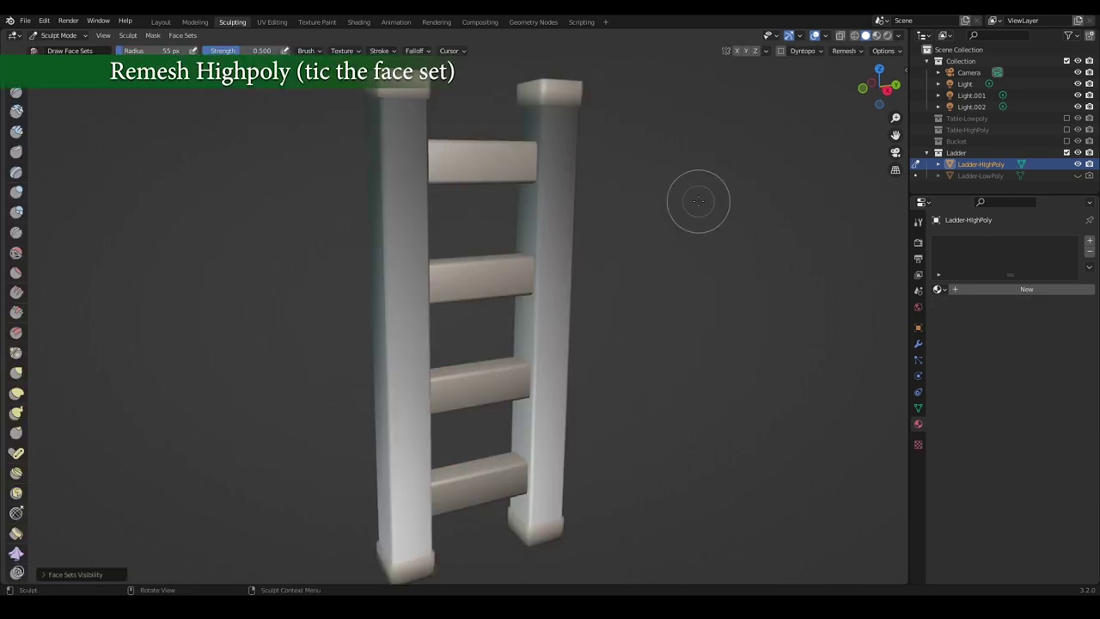
{"action": "left_click", "coordinate": [845, 51]}
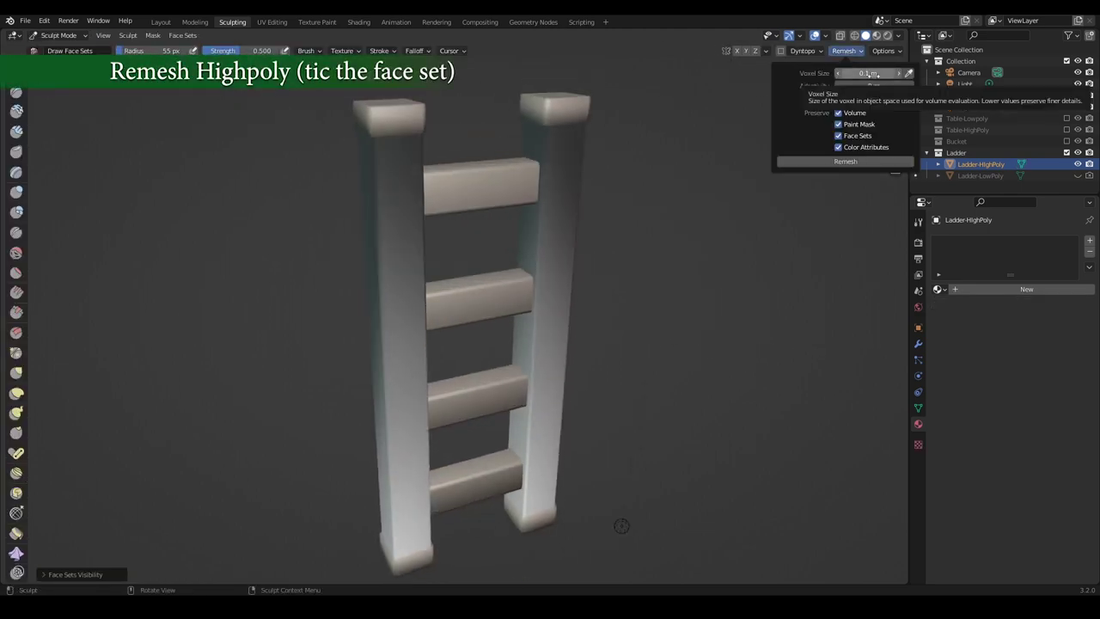
{"action": "left_click", "coordinate": [874, 74]}
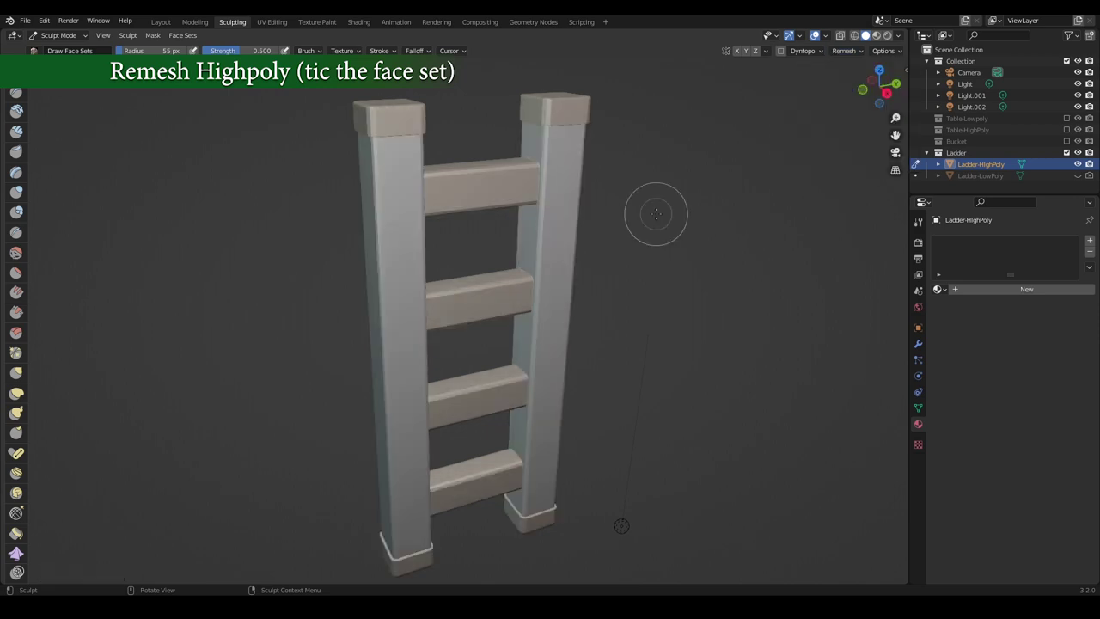
{"action": "middle_click_drag", "start_coordinate": [648, 214], "coordinate": [647, 228]}
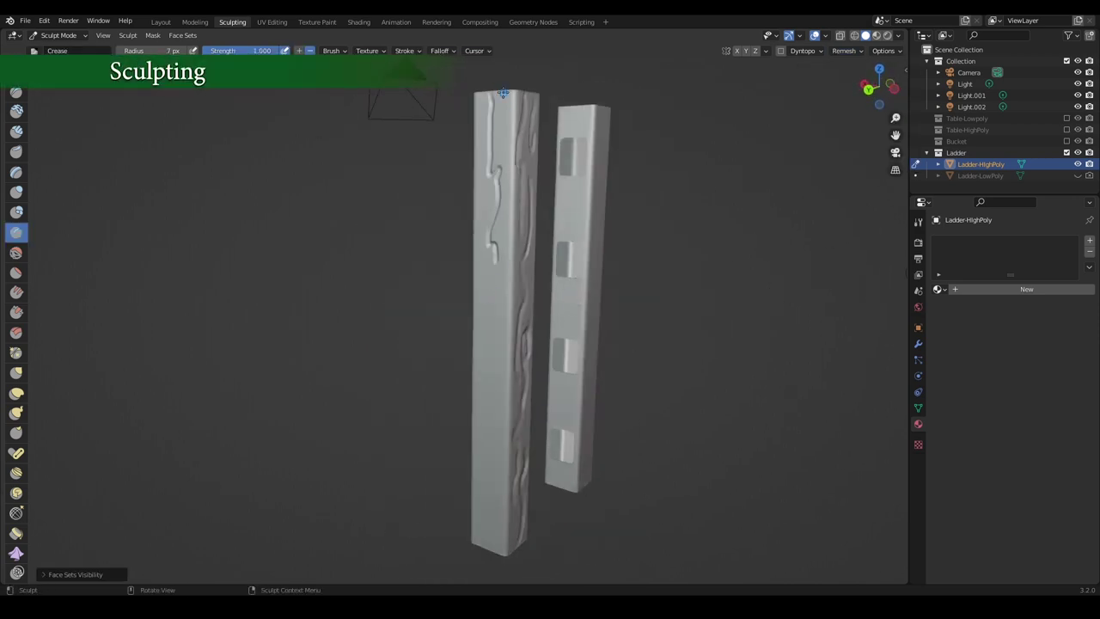
Carve Crease-brush wood-grain lines and swirls down both ladder posts, checking them from several angles
{"action": "left_click_drag", "start_coordinate": [497, 387], "coordinate": [489, 475]}
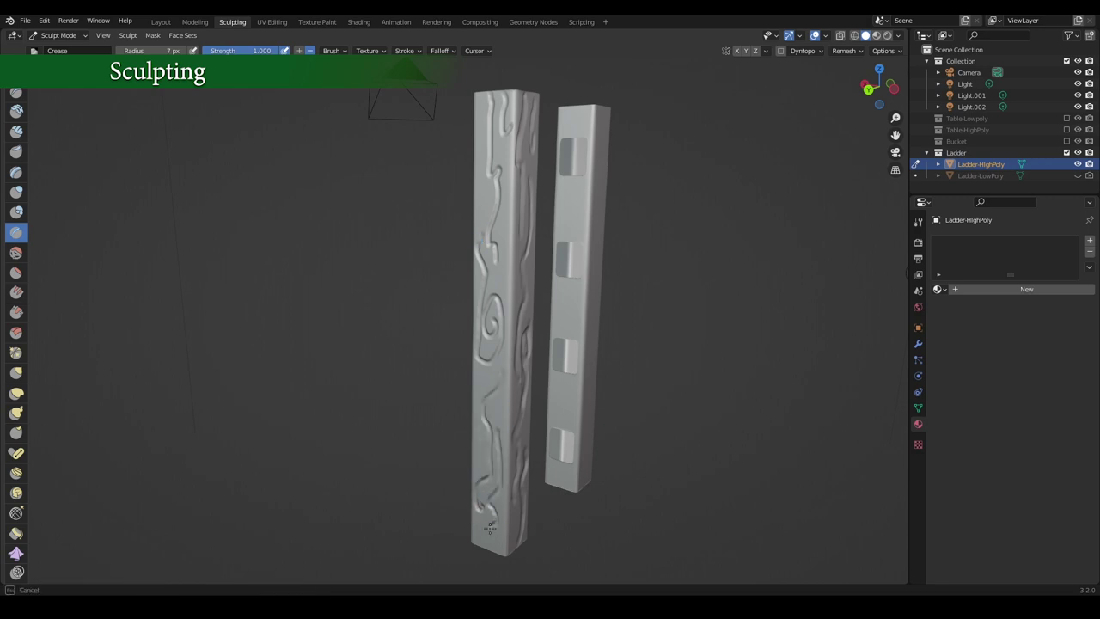
{"action": "left_click_drag", "start_coordinate": [509, 101], "coordinate": [522, 158]}
{"action": "left_click_drag", "start_coordinate": [530, 101], "coordinate": [531, 164]}
{"action": "left_click_drag", "start_coordinate": [523, 249], "coordinate": [509, 445]}
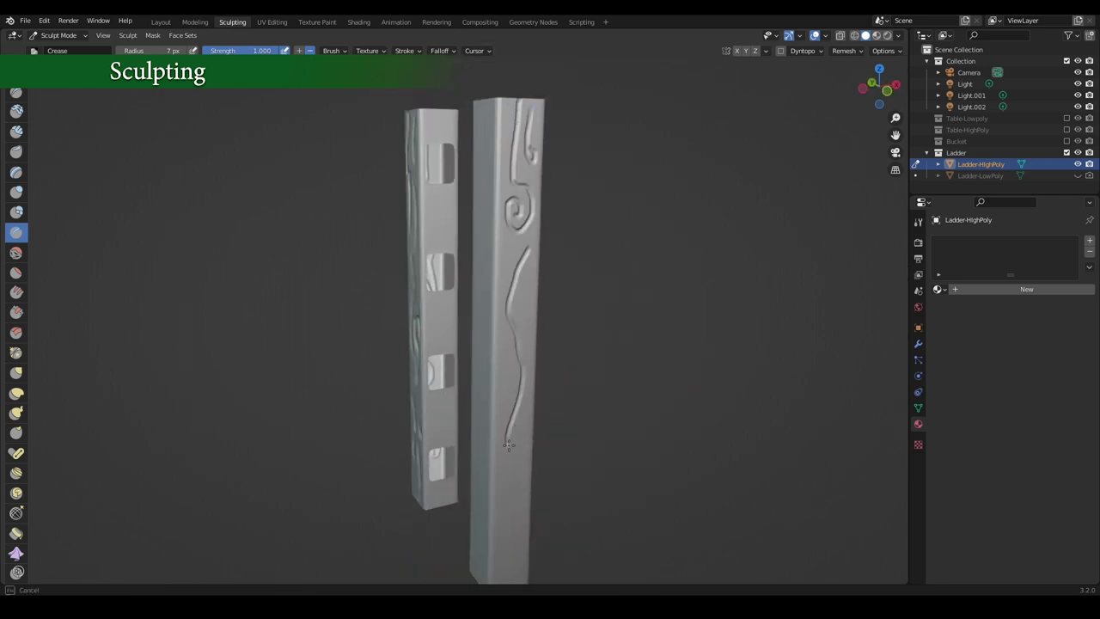
{"action": "middle_click_drag", "start_coordinate": [500, 345], "coordinate": [613, 221]}
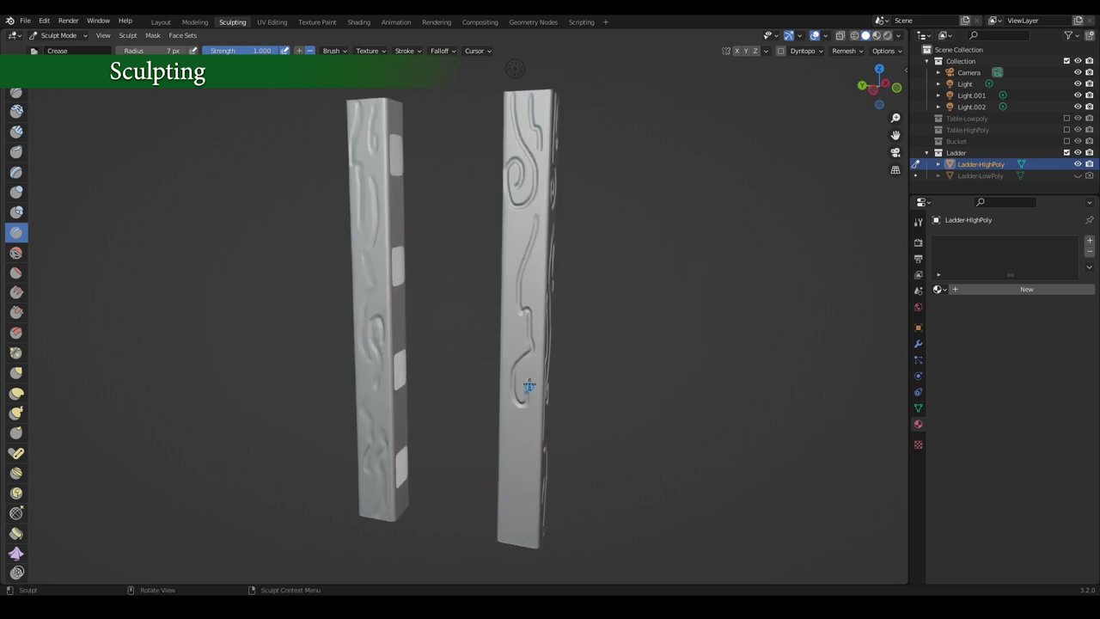
{"action": "left_click_drag", "start_coordinate": [529, 386], "coordinate": [517, 223]}
{"action": "left_click_drag", "start_coordinate": [530, 535], "coordinate": [526, 539]}
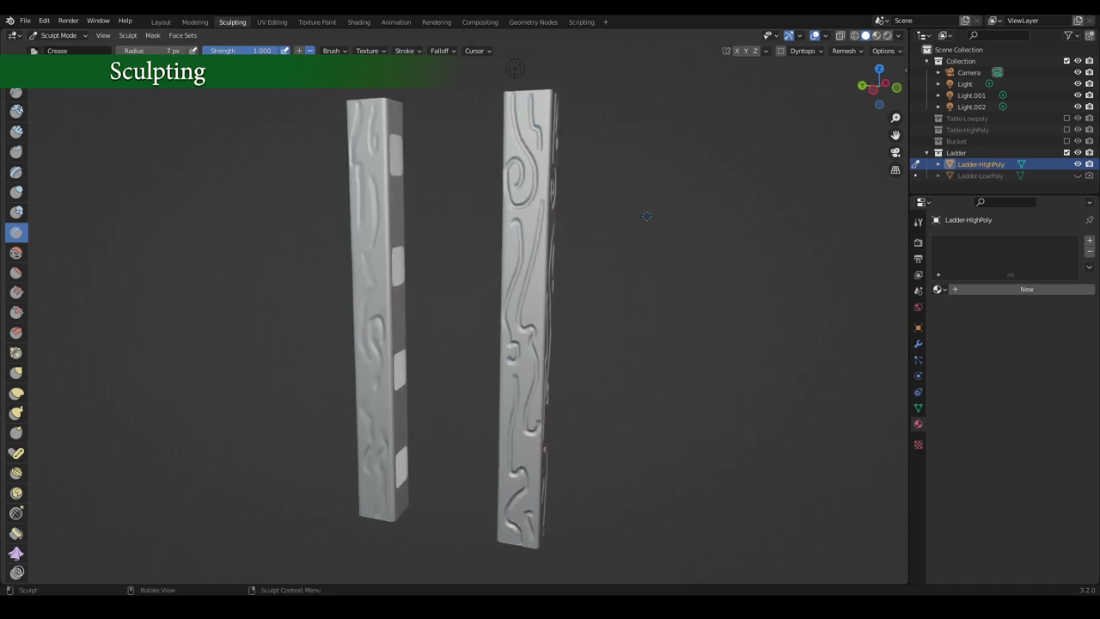
{"action": "middle_click_drag", "start_coordinate": [646, 215], "coordinate": [447, 154]}
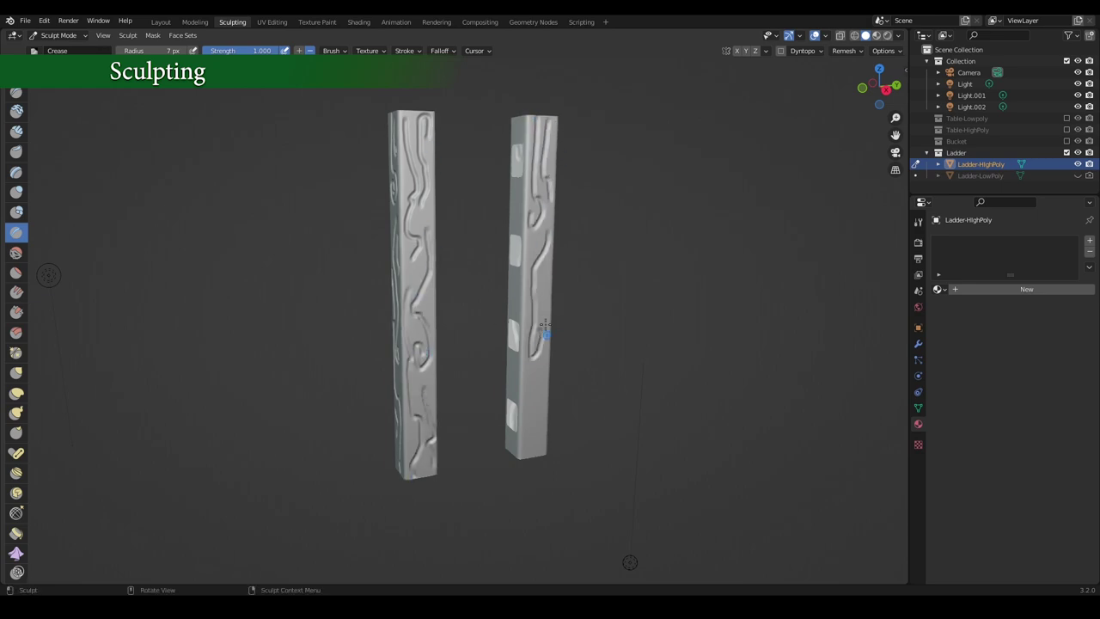
{"action": "middle_click_drag", "start_coordinate": [607, 247], "coordinate": [523, 133]}
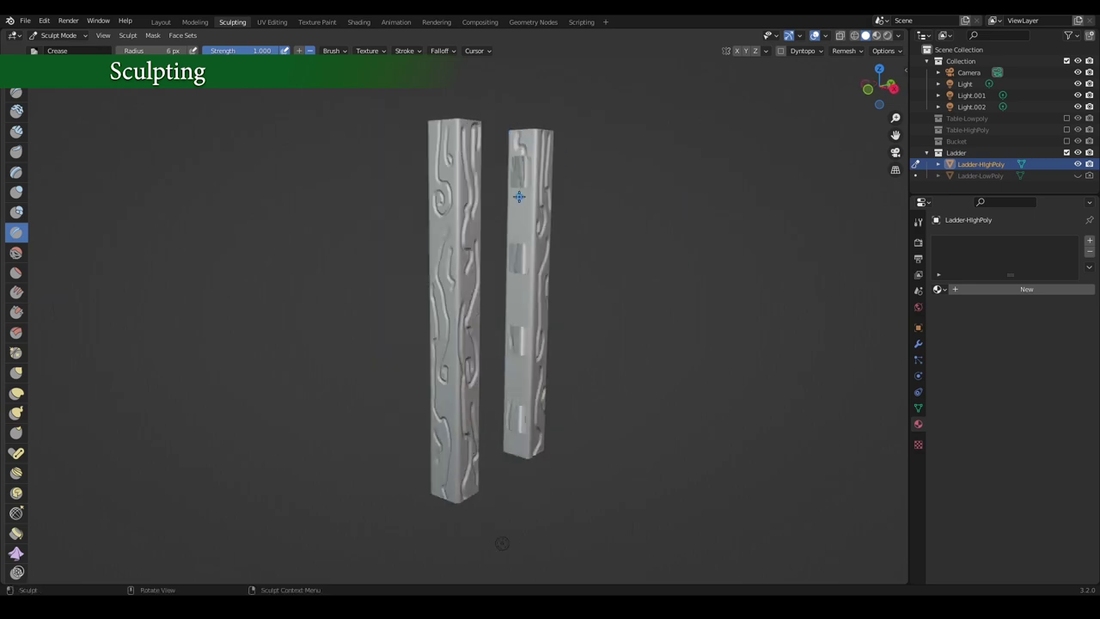
{"action": "middle_click_drag", "start_coordinate": [506, 465], "coordinate": [504, 136]}
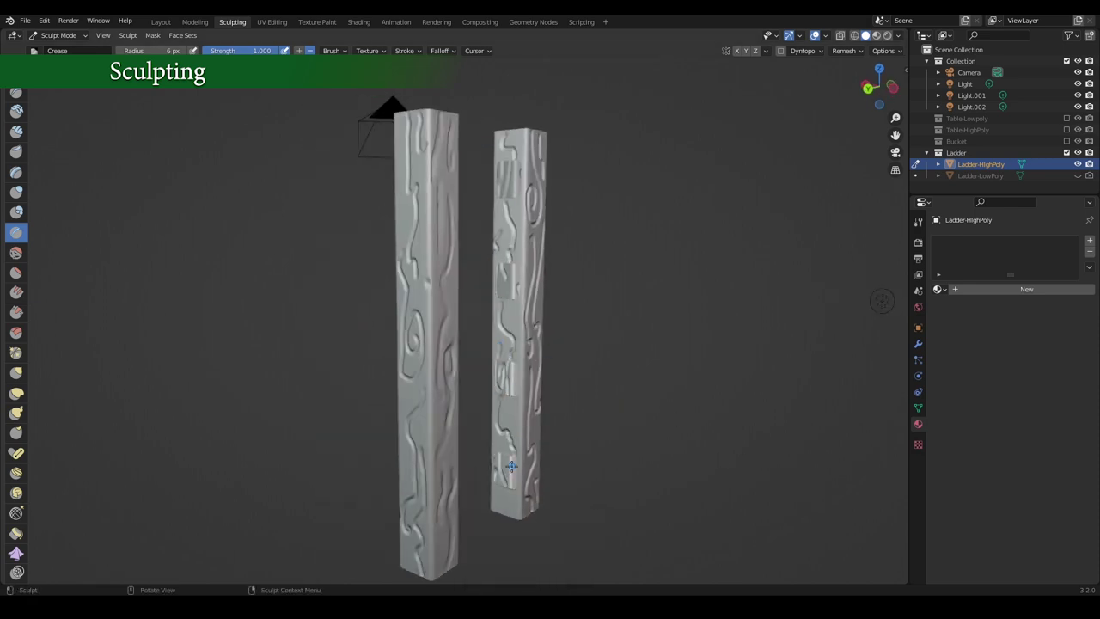
{"action": "middle_click_drag", "start_coordinate": [512, 465], "coordinate": [383, 171]}
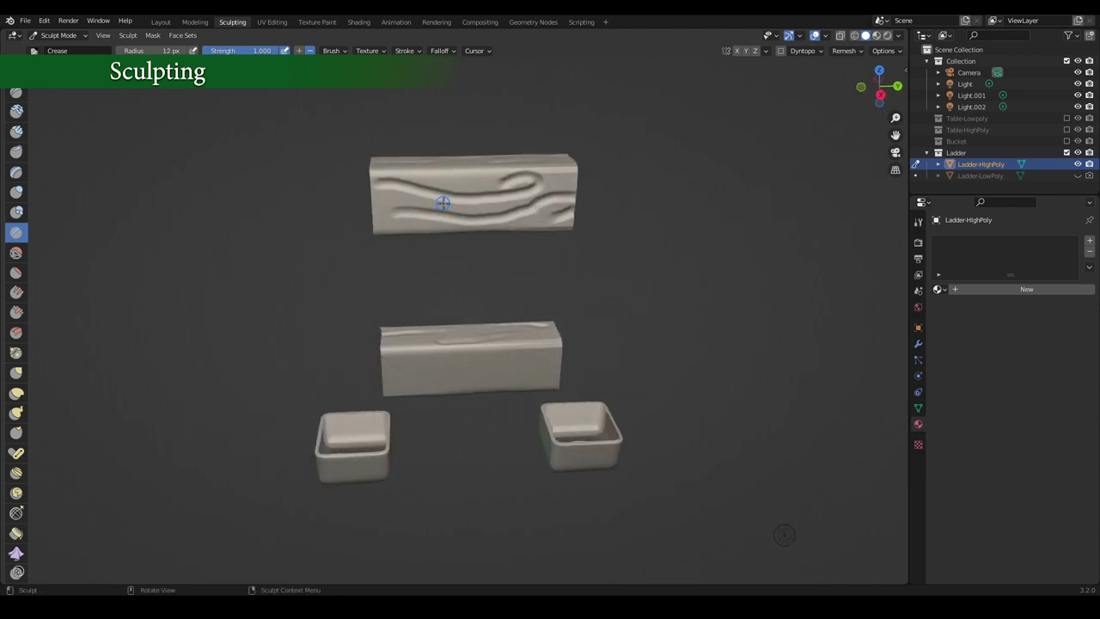
Carve wavy grain creases into the upper and lower rungs, then zoom out to review them
{"action": "mouse_move", "coordinate": [409, 201]}
{"action": "left_mouse_down"}
{"action": "mouse_move", "coordinate": [541, 193]}
{"action": "mouse_move", "coordinate": [574, 215]}
{"action": "left_mouse_up"}
{"action": "mouse_move", "coordinate": [401, 344]}
{"action": "left_mouse_down"}
{"action": "mouse_move", "coordinate": [430, 385]}
{"action": "mouse_move", "coordinate": [409, 390]}
{"action": "left_mouse_up"}
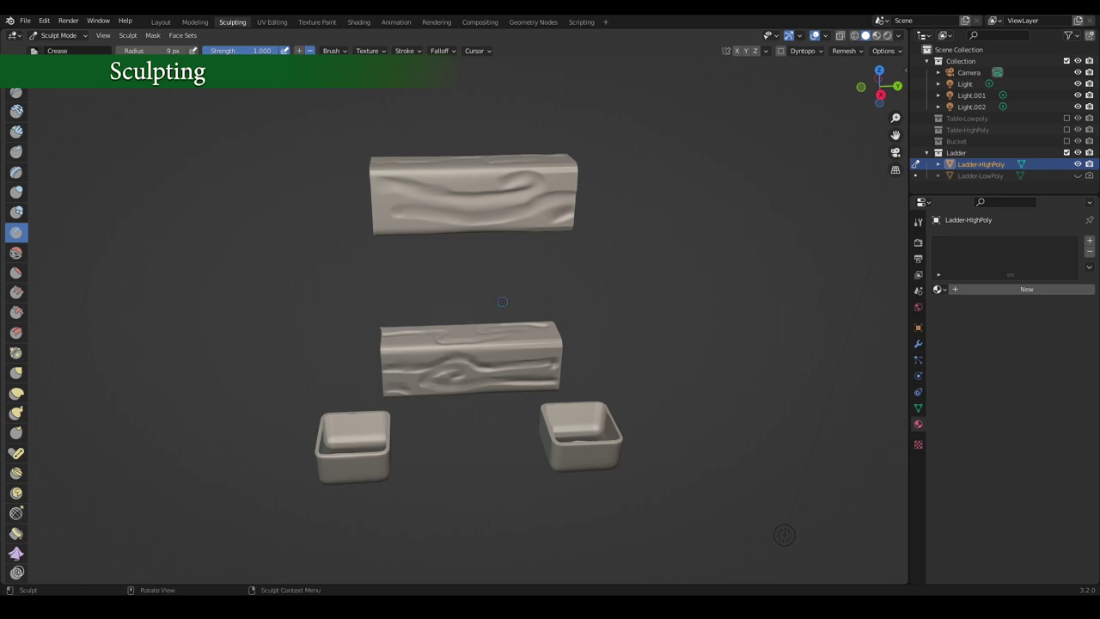
{"action": "middle_click_drag", "start_coordinate": [502, 302], "coordinate": [533, 249]}
{"action": "scroll", "coordinate": [555, 208], "scroll_direction": "up", "scroll_amount": 3}
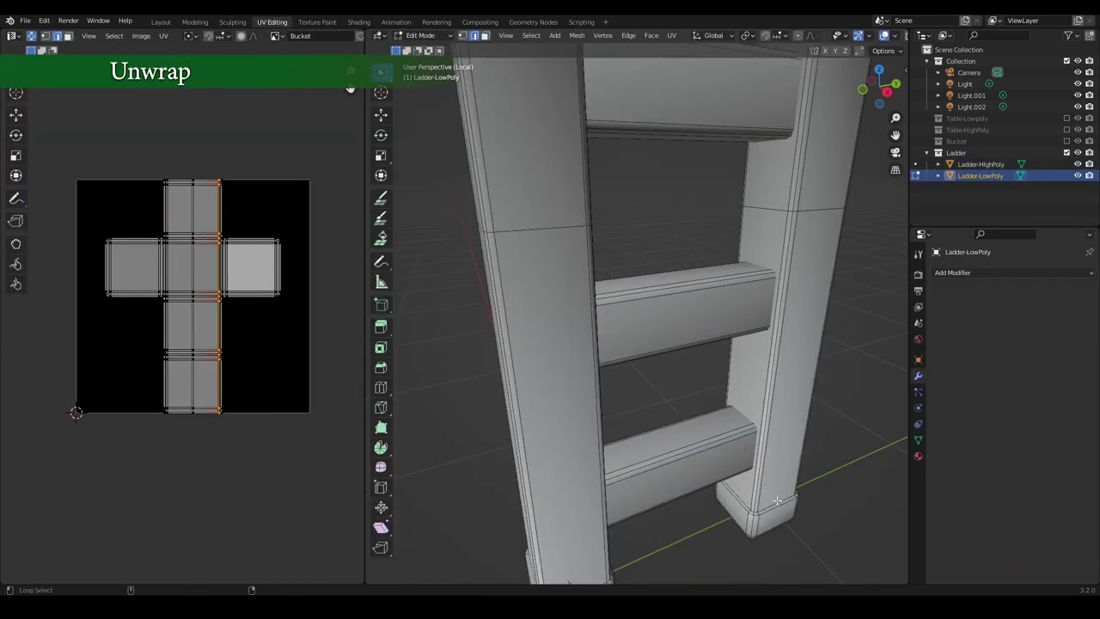
Mark seams along the inner vertical edge loops of both ladder legs
{"action": "middle_click_drag", "start_coordinate": [685, 502], "coordinate": [705, 370]}
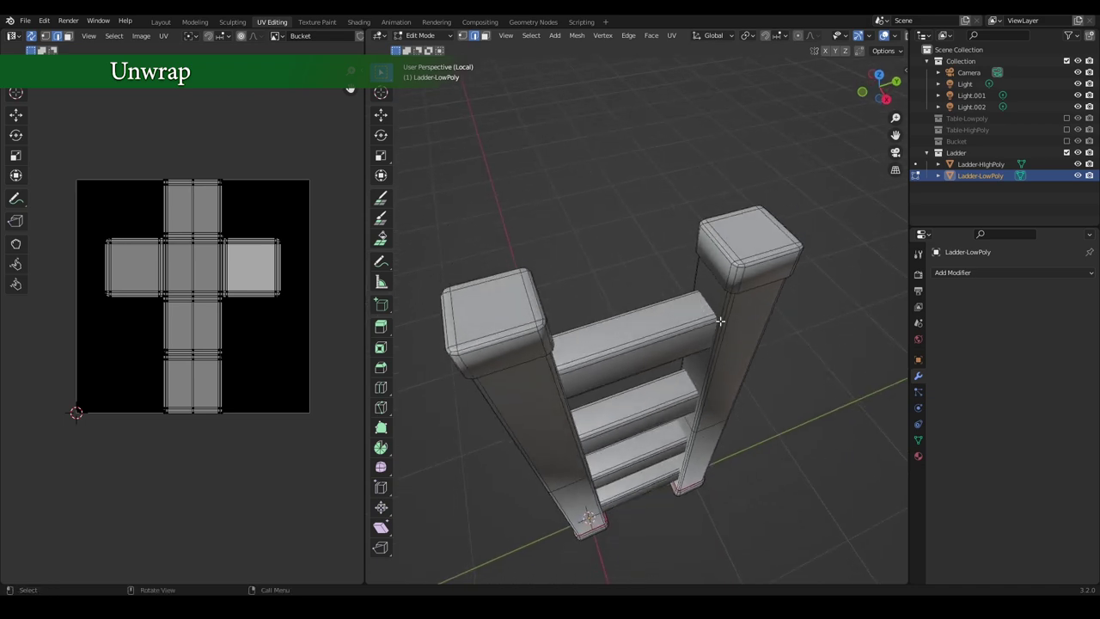
{"action": "scroll", "coordinate": [733, 320], "scroll_direction": "up", "scroll_amount": 2}
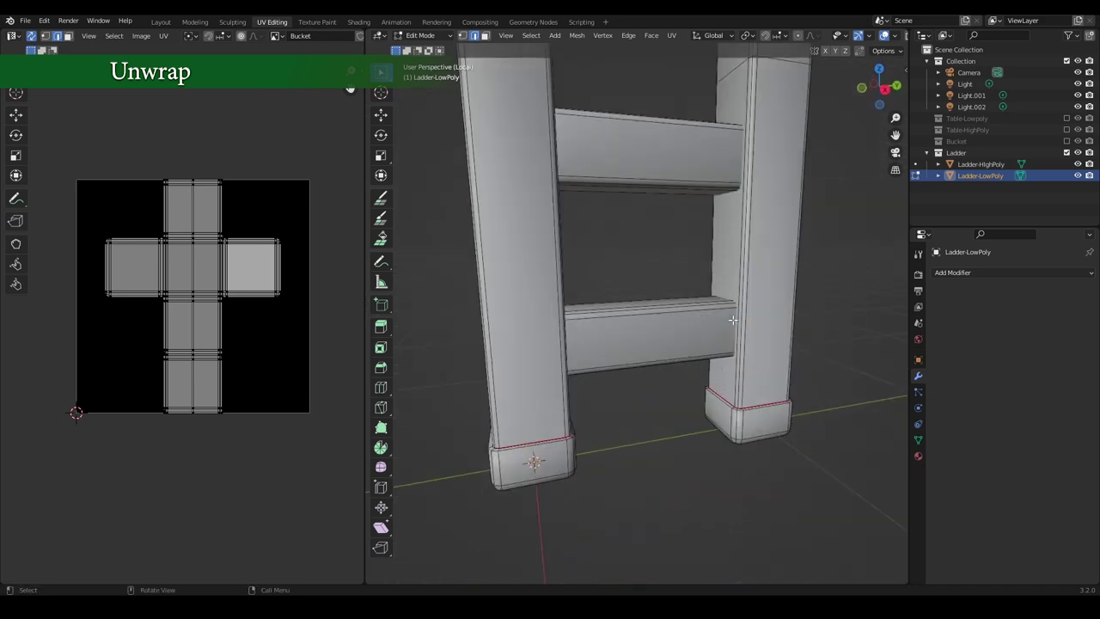
{"action": "mouse_move", "coordinate": [738, 371]}
{"action": "middle_mouse_down"}
{"action": "mouse_move", "coordinate": [658, 215]}
{"action": "mouse_move", "coordinate": [705, 197]}
{"action": "mouse_move", "coordinate": [700, 315]}
{"action": "middle_mouse_up"}
{"action": "left_click", "coordinate": [658, 215], "text": "alt"}
{"action": "left_click", "coordinate": [705, 197], "text": "alt+shift"}
{"action": "scroll", "coordinate": [519, 290], "scroll_direction": "down", "scroll_amount": 2}
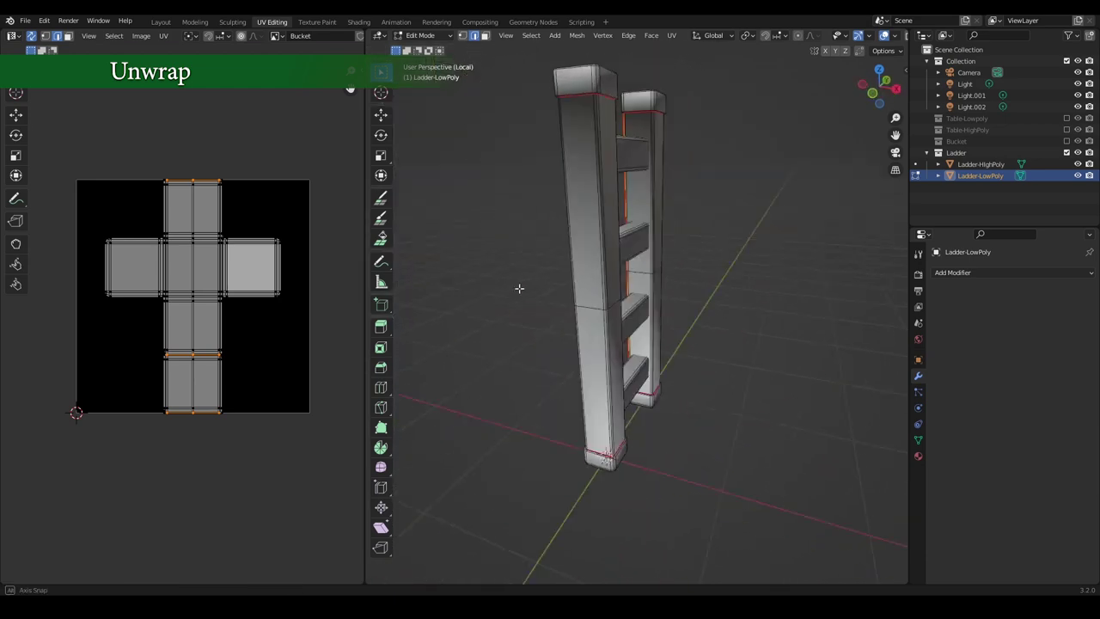
{"action": "scroll", "coordinate": [626, 221], "scroll_direction": "up", "scroll_amount": 3}
{"action": "scroll", "coordinate": [626, 221], "scroll_direction": "up", "scroll_amount": 2}
{"action": "key", "text": "alt+a"}
Select the rung end edges, mark them as seams and unwrap the ladder mesh
{"action": "middle_click_drag", "start_coordinate": [626, 221], "coordinate": [681, 215], "text": "shift"}
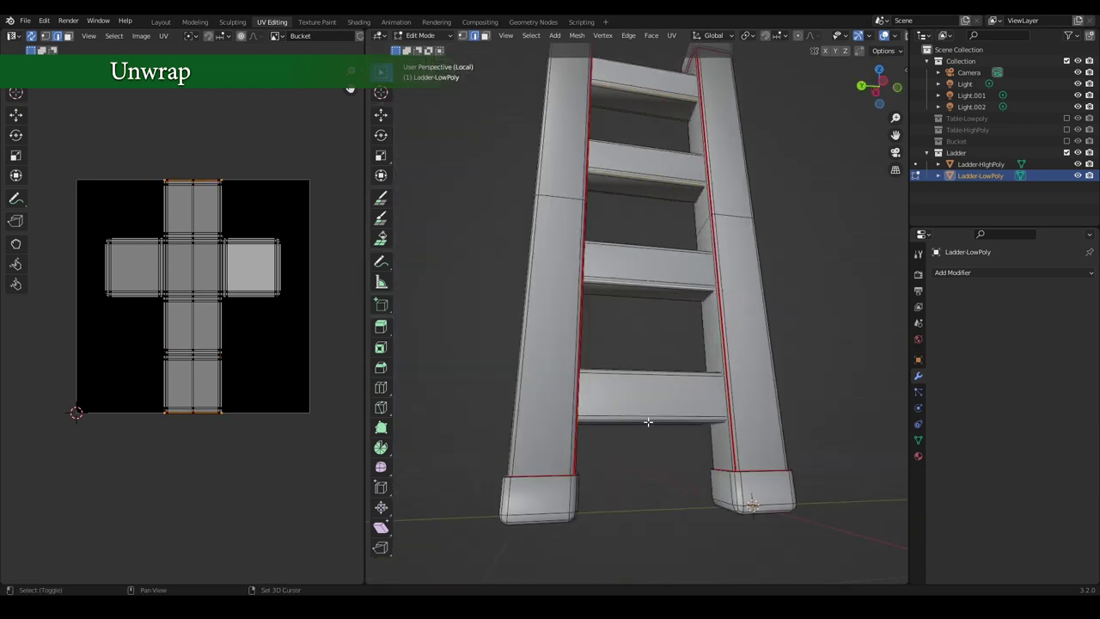
{"action": "scroll", "coordinate": [648, 421], "scroll_direction": "down", "scroll_amount": 2}
{"action": "middle_click_drag", "start_coordinate": [649, 422], "coordinate": [737, 206], "text": "alt"}
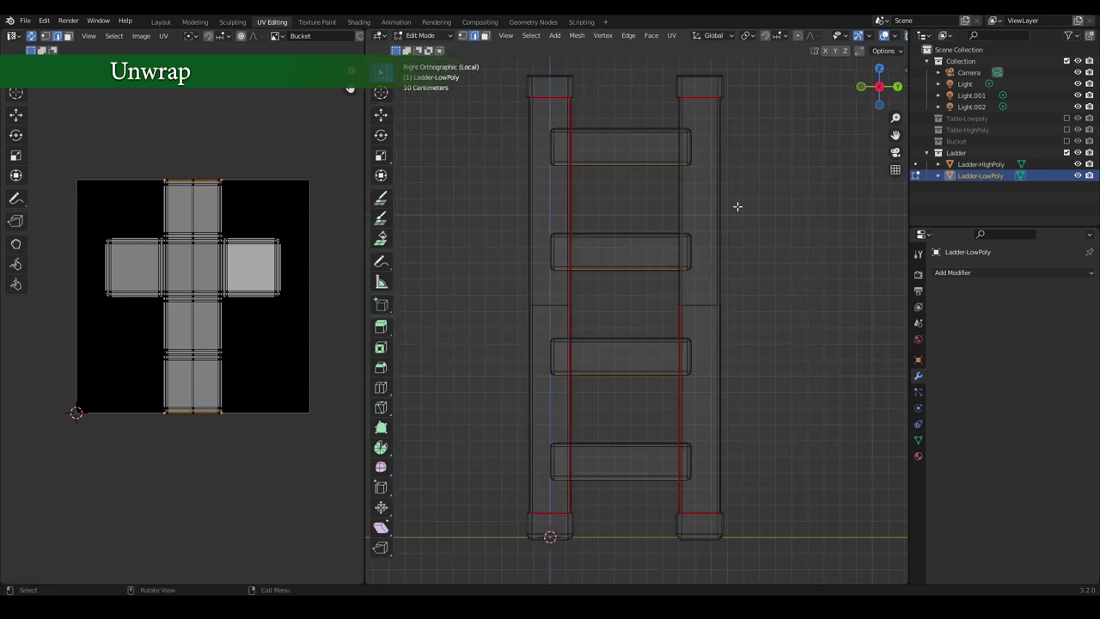
{"action": "left_click_drag", "start_coordinate": [713, 111], "coordinate": [688, 503]}
{"action": "left_click_drag", "start_coordinate": [540, 121], "coordinate": [544, 466]}
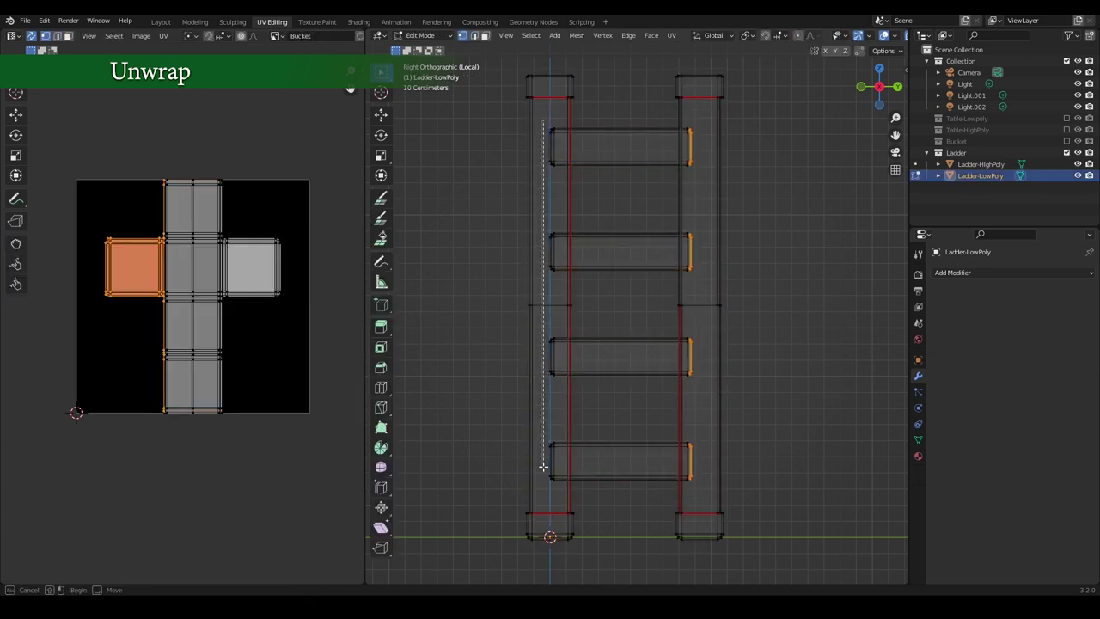
{"action": "key", "text": "Tab"}
{"action": "mouse_move", "coordinate": [832, 398]}
{"action": "middle_mouse_down"}
{"action": "mouse_move", "coordinate": [611, 359]}
{"action": "mouse_move", "coordinate": [667, 241]}
{"action": "mouse_move", "coordinate": [803, 244]}
{"action": "mouse_move", "coordinate": [674, 218]}
{"action": "middle_mouse_up"}
{"action": "key", "text": "Tab"}
{"action": "mouse_move", "coordinate": [689, 371]}
{"action": "middle_mouse_down"}
{"action": "mouse_move", "coordinate": [687, 422]}
{"action": "mouse_move", "coordinate": [805, 393]}
{"action": "middle_mouse_up"}
{"action": "key", "text": "u"}
{"action": "key", "text": "ctrl+l"}
{"action": "key", "text": "u"}
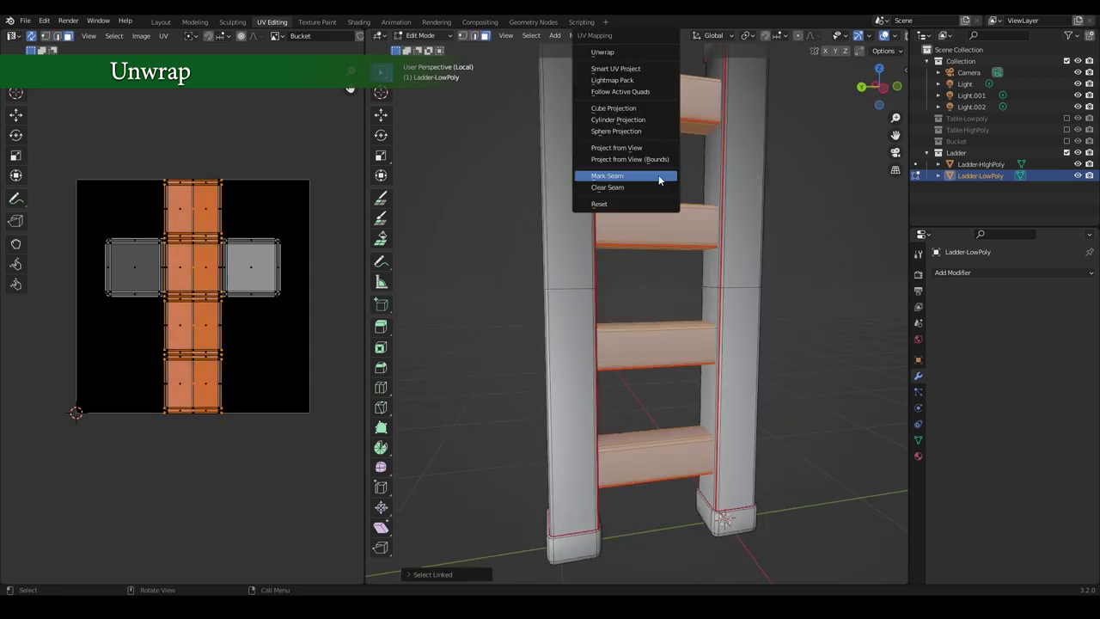
{"action": "left_click", "coordinate": [658, 174]}
Select all UV islands and pack them to fill the UV square
{"action": "scroll", "coordinate": [663, 151], "scroll_direction": "down", "scroll_amount": 3}
{"action": "middle_click_drag", "start_coordinate": [662, 151], "coordinate": [601, 163]}
{"action": "left_click", "coordinate": [301, 249]}
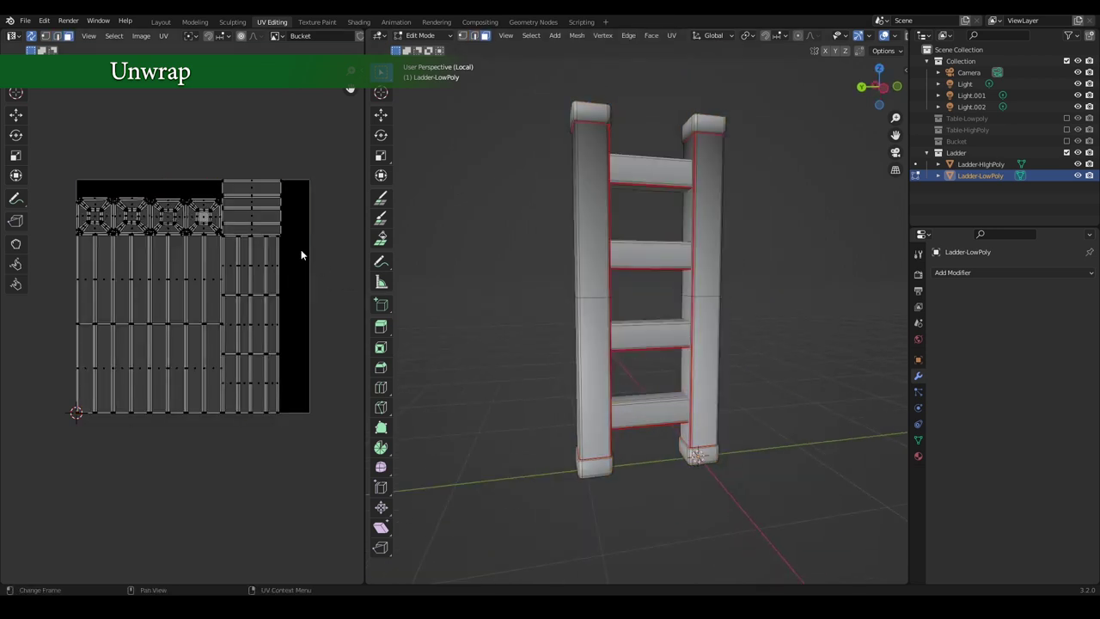
{"action": "mouse_move", "coordinate": [311, 148]}
{"action": "left_mouse_down"}
{"action": "mouse_move", "coordinate": [150, 392]}
{"action": "mouse_move", "coordinate": [72, 417]}
{"action": "left_mouse_up"}
{"action": "left_click", "coordinate": [163, 35]}
{"action": "left_click", "coordinate": [209, 216]}
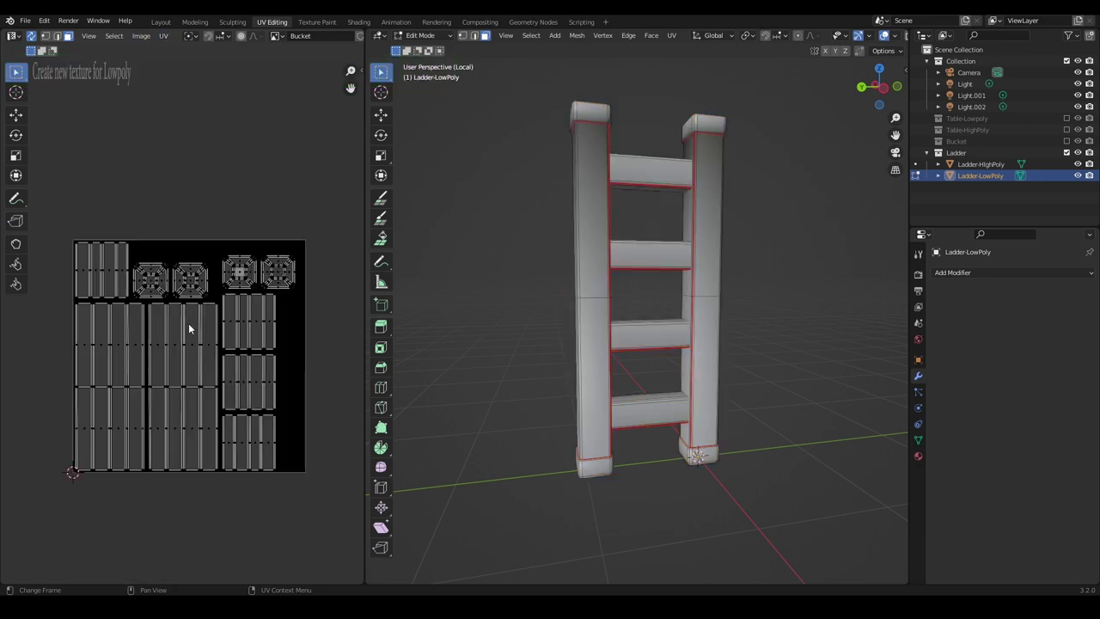
Create a new blank 2048×2048 image named Ladder-Texture
{"action": "scroll", "coordinate": [187, 322], "scroll_direction": "up", "scroll_amount": 2}
{"action": "scroll", "coordinate": [187, 322], "scroll_direction": "down", "scroll_amount": 2}
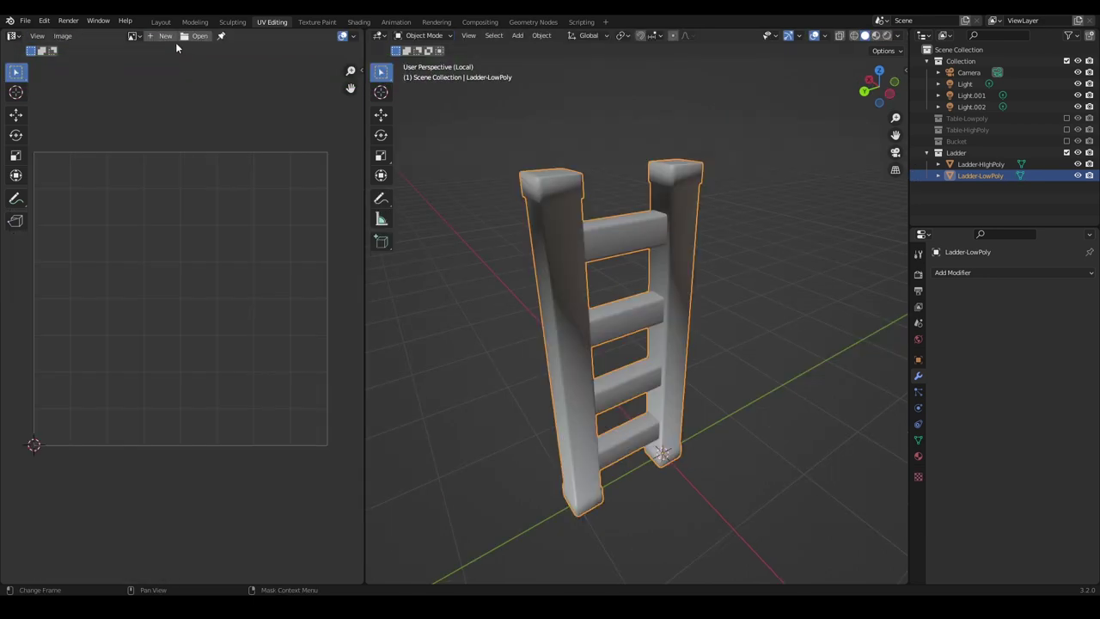
{"action": "left_click", "coordinate": [153, 37]}
{"action": "type", "text": "2048"}
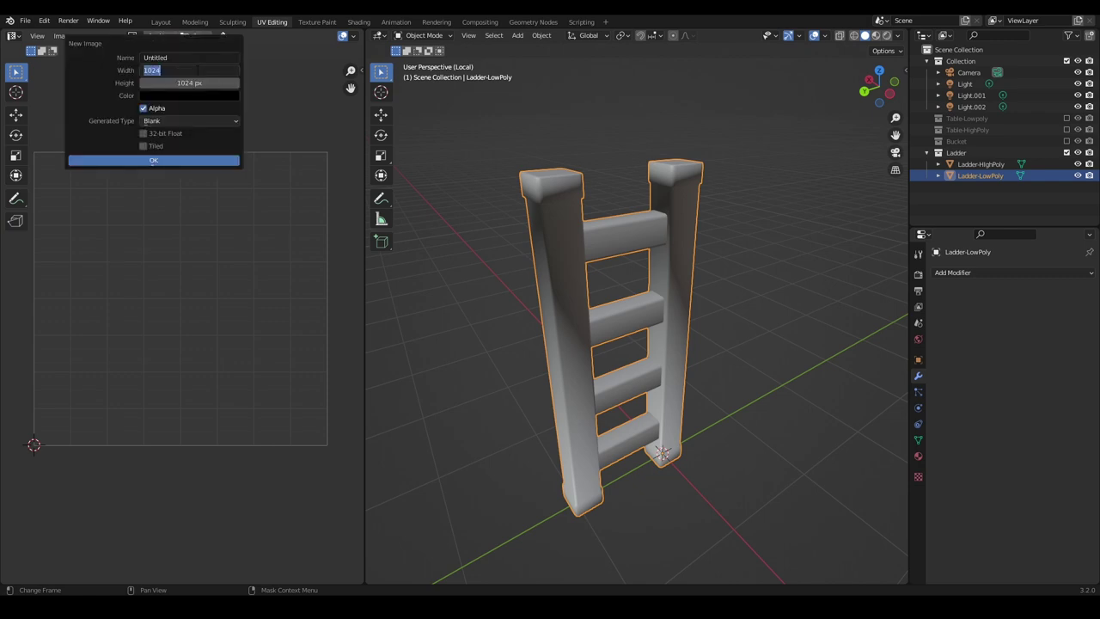
{"action": "left_click", "coordinate": [186, 82]}
{"action": "type", "text": "Ladder-Texture"}
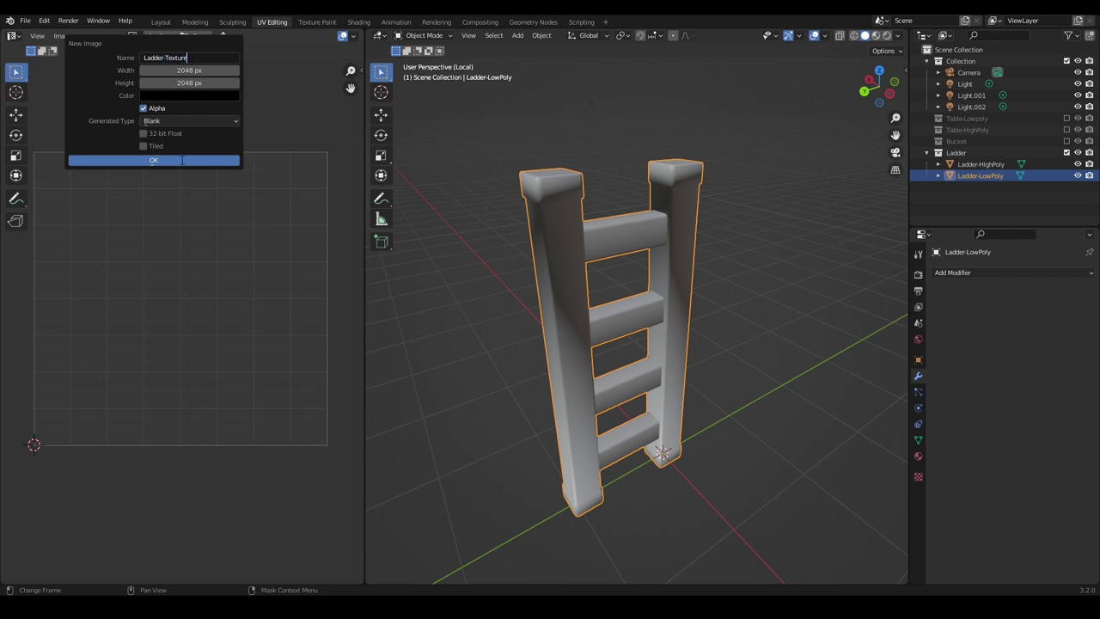
{"action": "left_click", "coordinate": [182, 160]}
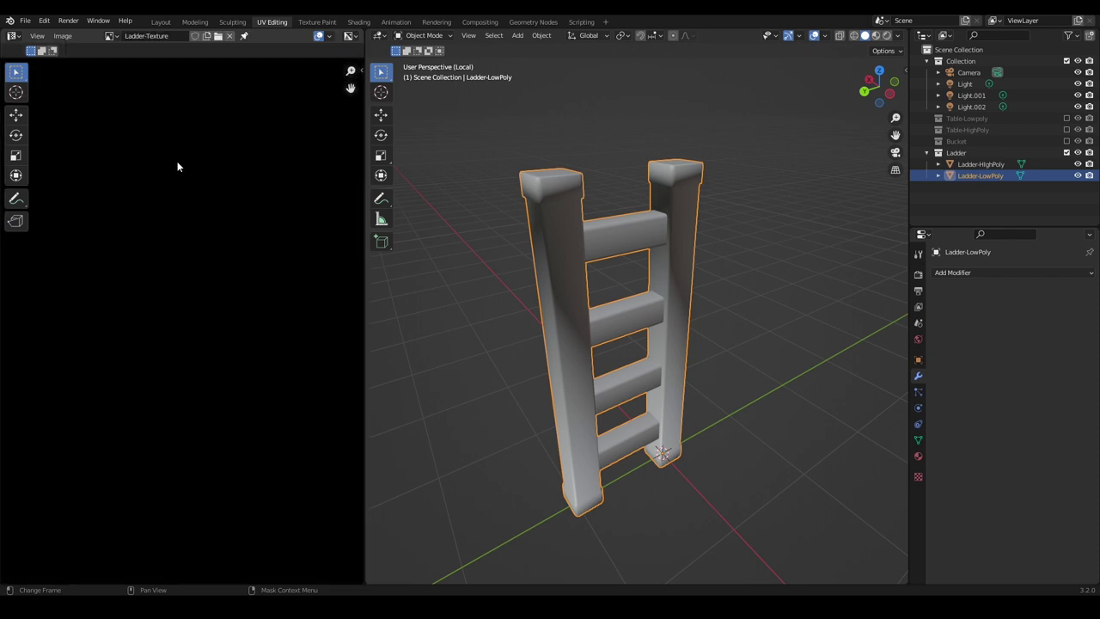
Add an Image Texture node using Ladder-Texture to the ladder's material
{"action": "key", "text": "shift+a"}
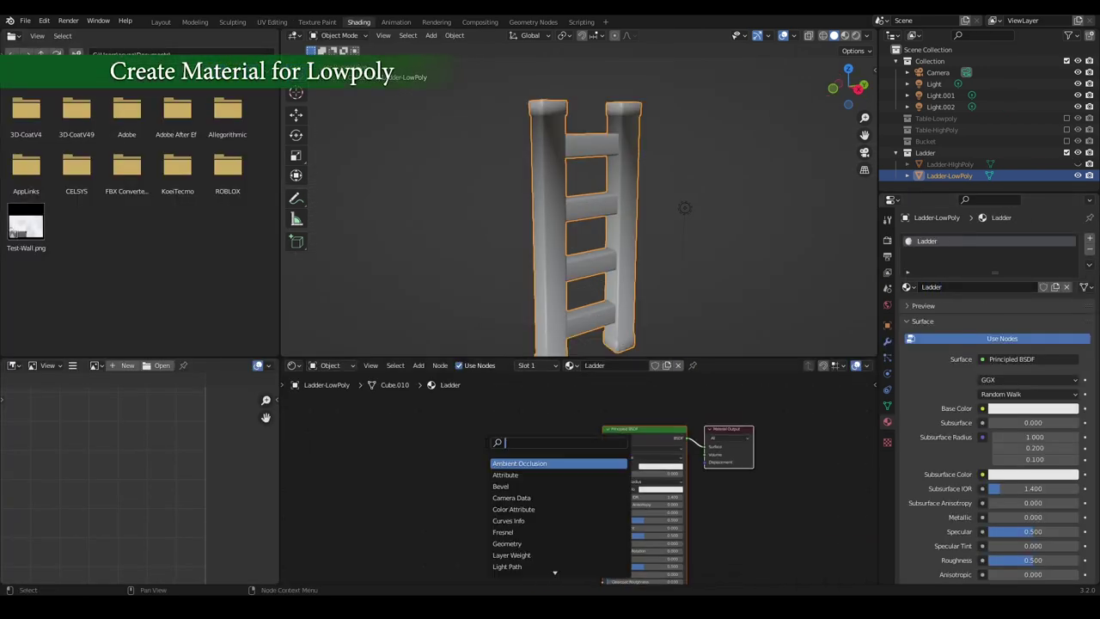
{"action": "left_click", "coordinate": [485, 460]}
{"action": "left_click", "coordinate": [486, 462]}
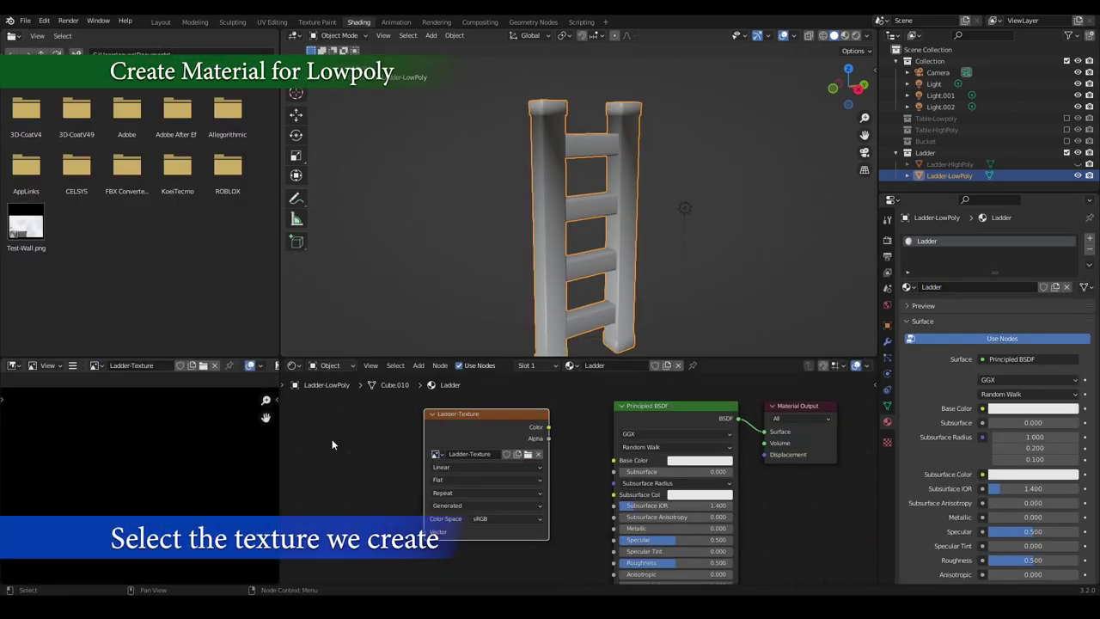
Select the high-poly then the low-poly ladder and set the render engine to Cycles
{"action": "left_click", "coordinate": [991, 165]}
{"action": "left_click", "coordinate": [950, 175]}
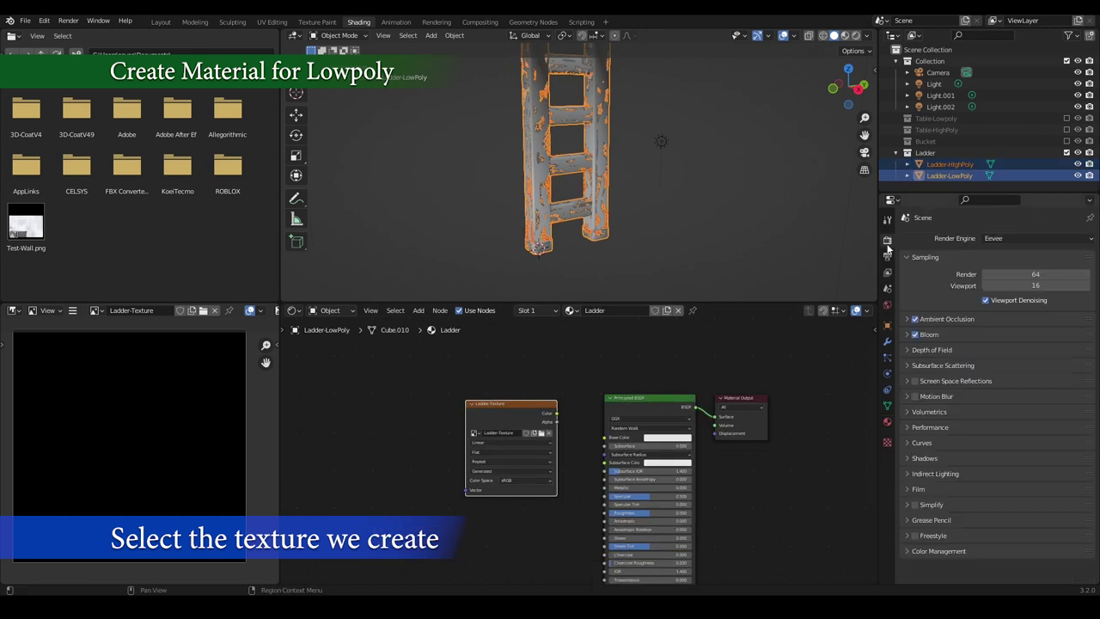
{"action": "left_click", "coordinate": [888, 240]}
{"action": "left_click", "coordinate": [1038, 238]}
{"action": "left_click", "coordinate": [1019, 281]}
Bake a Combined texture from the high-poly ladder into Ladder-Texture using Selected to Active
{"action": "scroll", "coordinate": [928, 368], "scroll_direction": "down", "scroll_amount": 2}
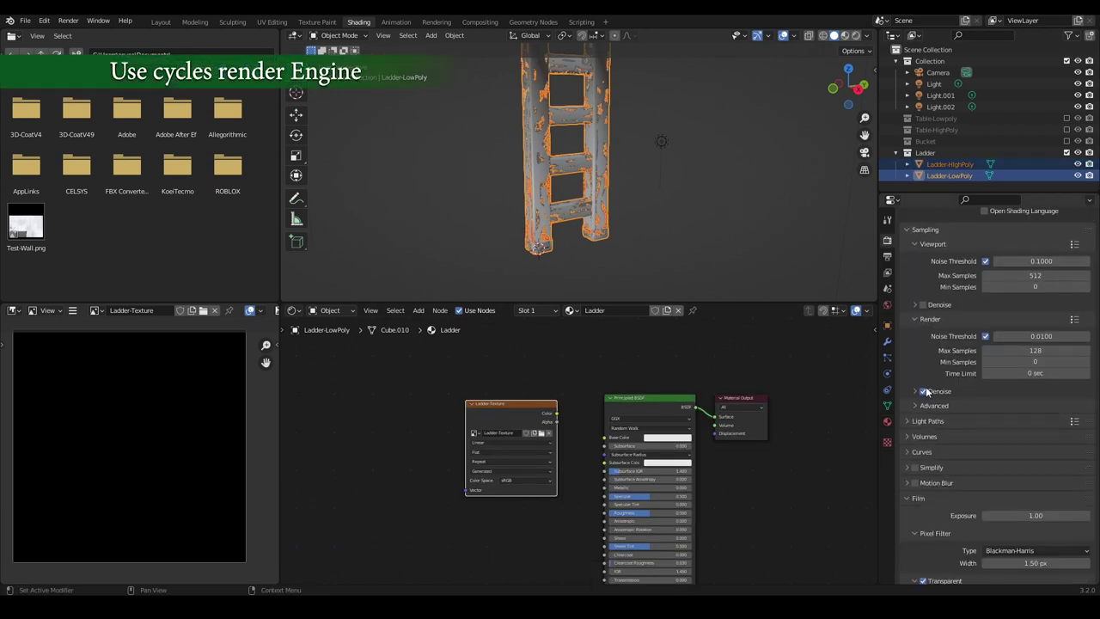
{"action": "scroll", "coordinate": [923, 384], "scroll_direction": "down", "scroll_amount": 4}
{"action": "scroll", "coordinate": [923, 384], "scroll_direction": "up", "scroll_amount": 4}
{"action": "scroll", "coordinate": [971, 361], "scroll_direction": "down", "scroll_amount": 5}
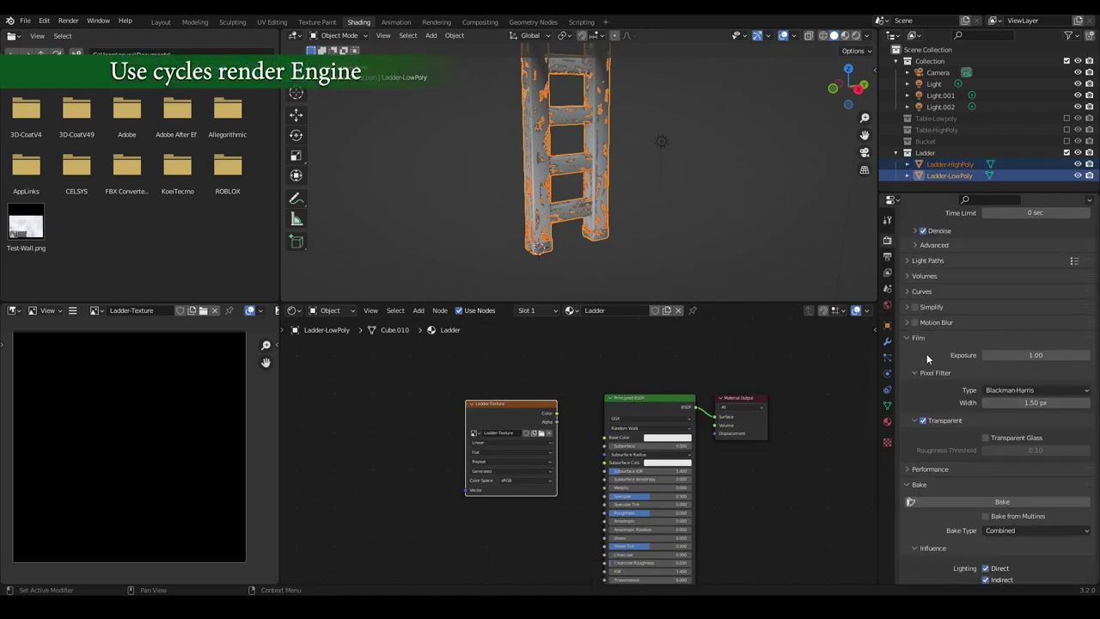
{"action": "scroll", "coordinate": [926, 353], "scroll_direction": "down", "scroll_amount": 5}
{"action": "scroll", "coordinate": [976, 315], "scroll_direction": "down", "scroll_amount": 2}
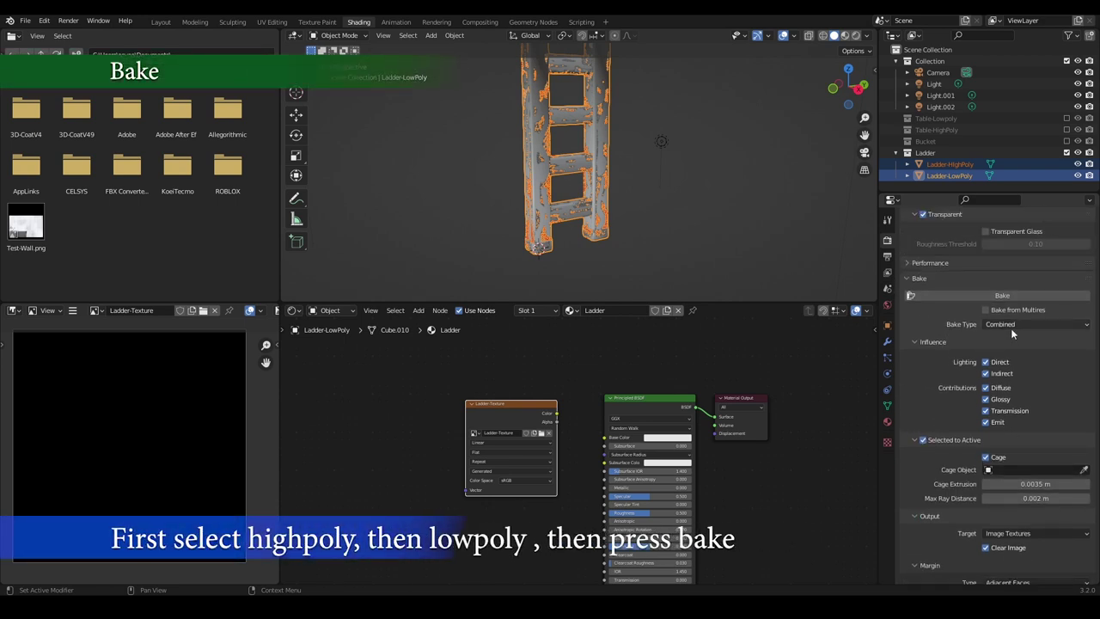
{"action": "scroll", "coordinate": [933, 379], "scroll_direction": "down", "scroll_amount": 1}
{"action": "scroll", "coordinate": [934, 379], "scroll_direction": "down", "scroll_amount": 1}
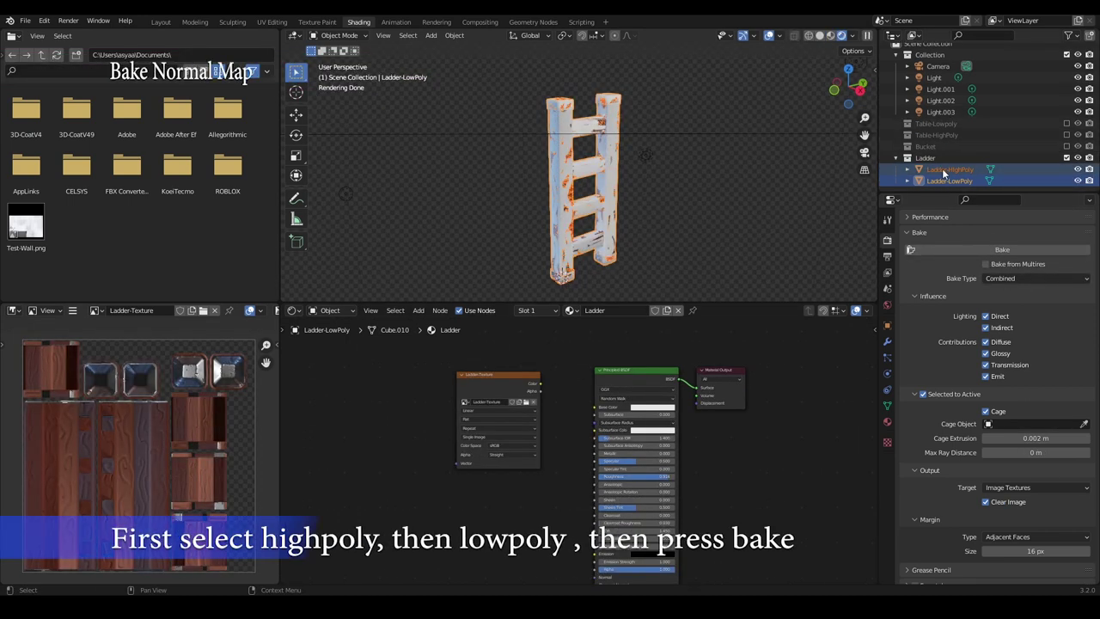
Change the bake type from Combined to Normal, keeping Tangent space with +X, +Y, +Z
{"action": "left_click", "coordinate": [1018, 279]}
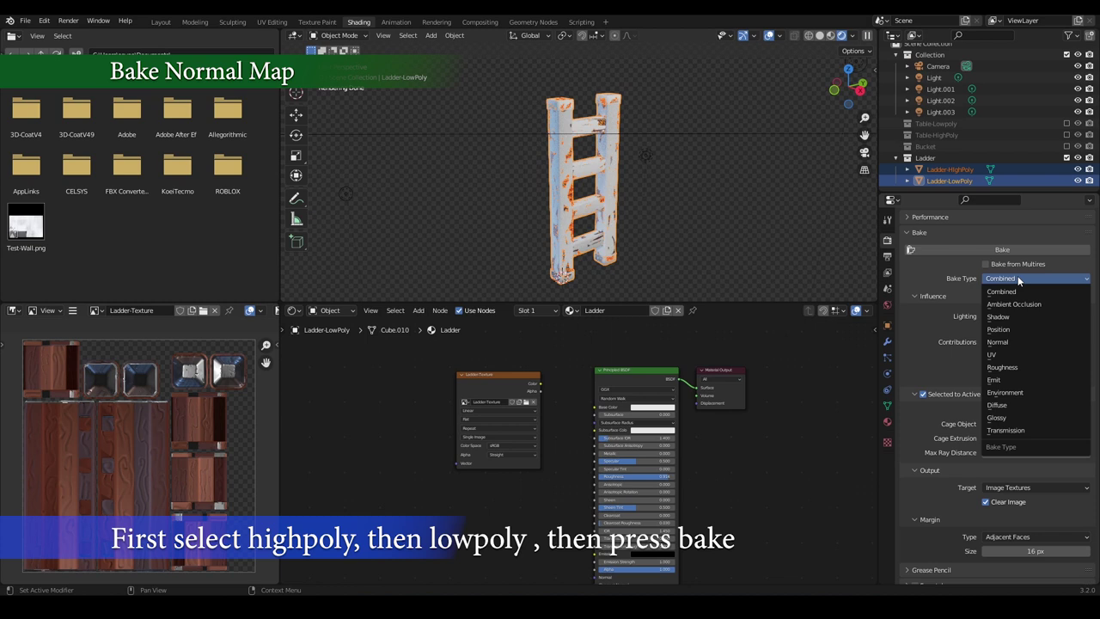
{"action": "left_click", "coordinate": [1010, 342]}
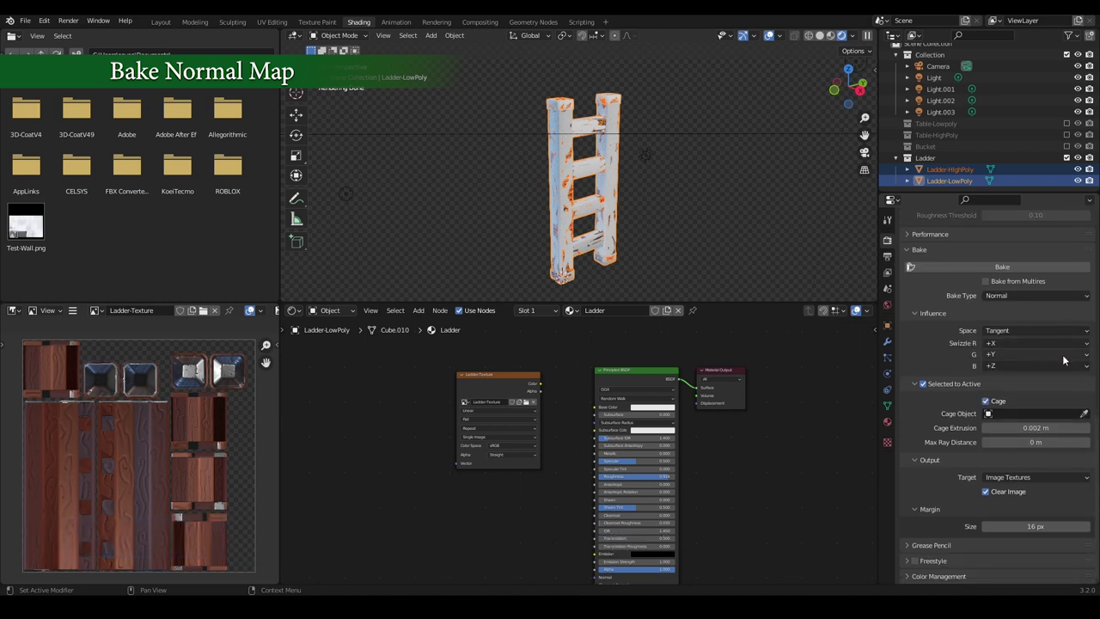